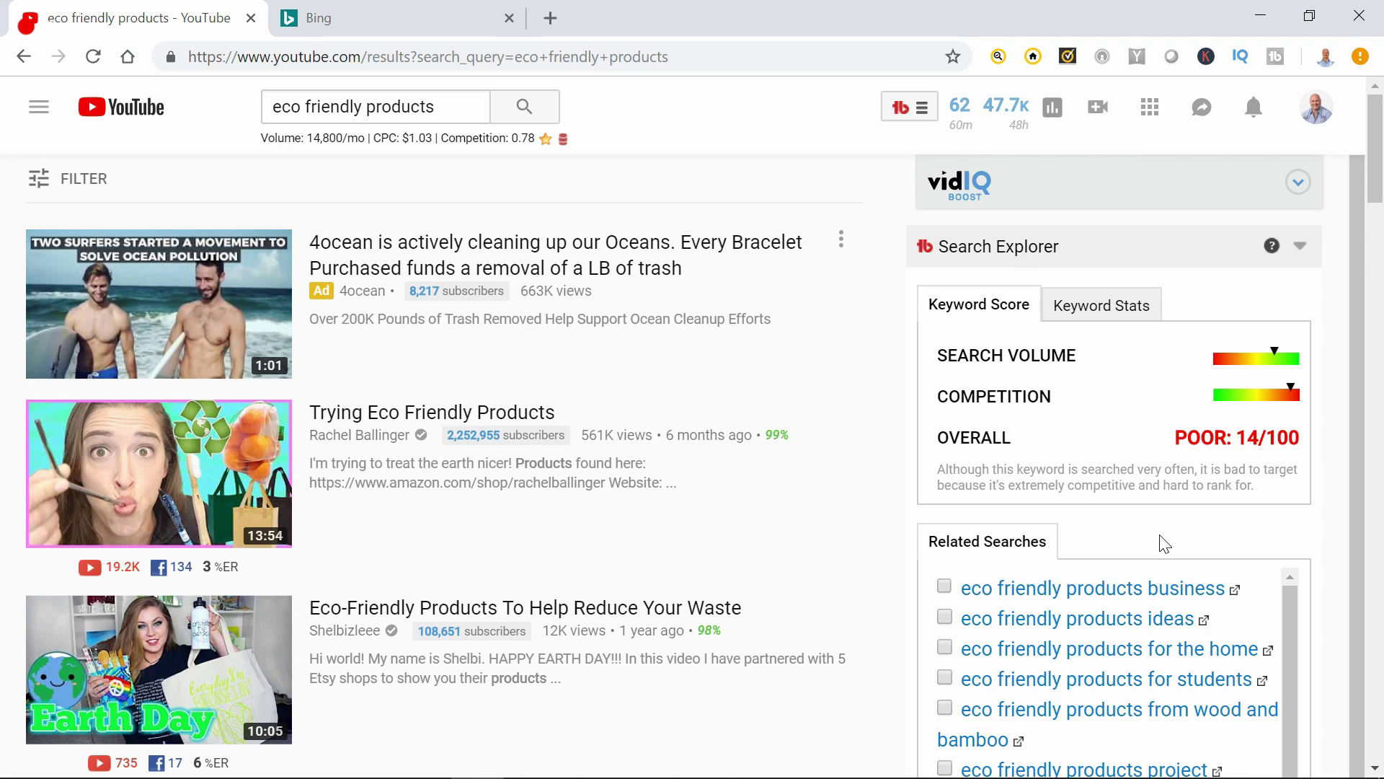
Highlight the keyword's monthly search volume, and copy the phrase "eco friendly products" from the YouTube search box
left_click_drag(306, 138, 368, 137)
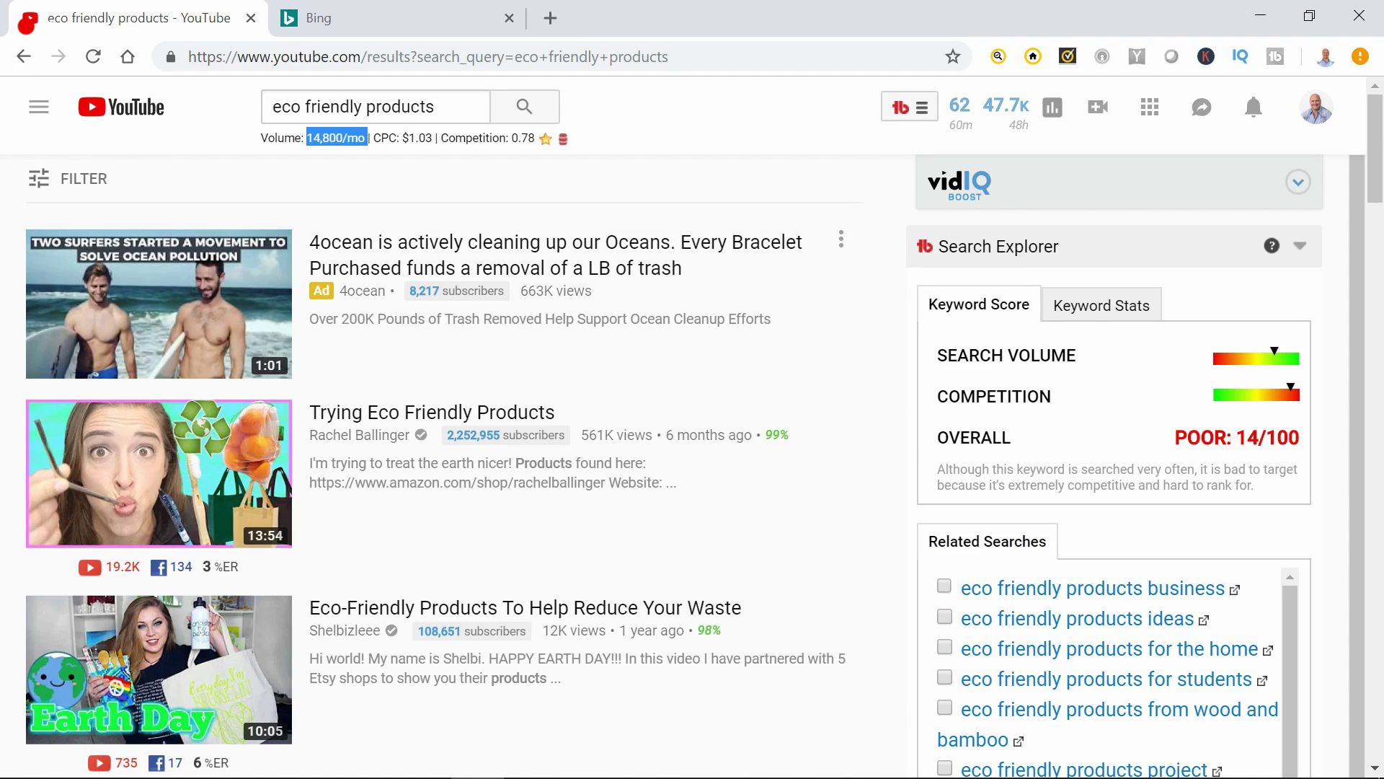
left_click_drag(436, 107, 210, 130)
right_click(353, 108)
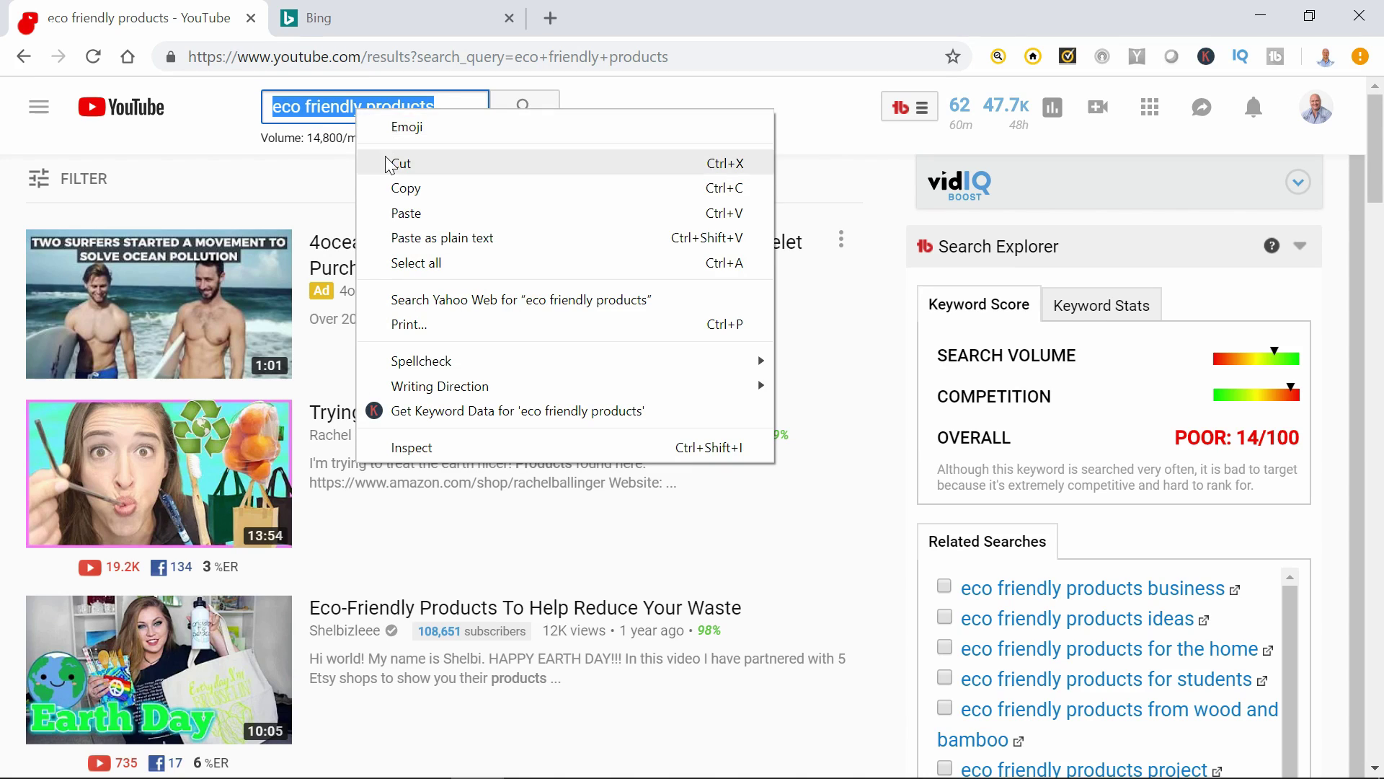
left_click(494, 186)
Open TubeBuddy's Tag (Keyword) Explorer and explore the copied keyword "eco friendly products"
left_click(905, 119)
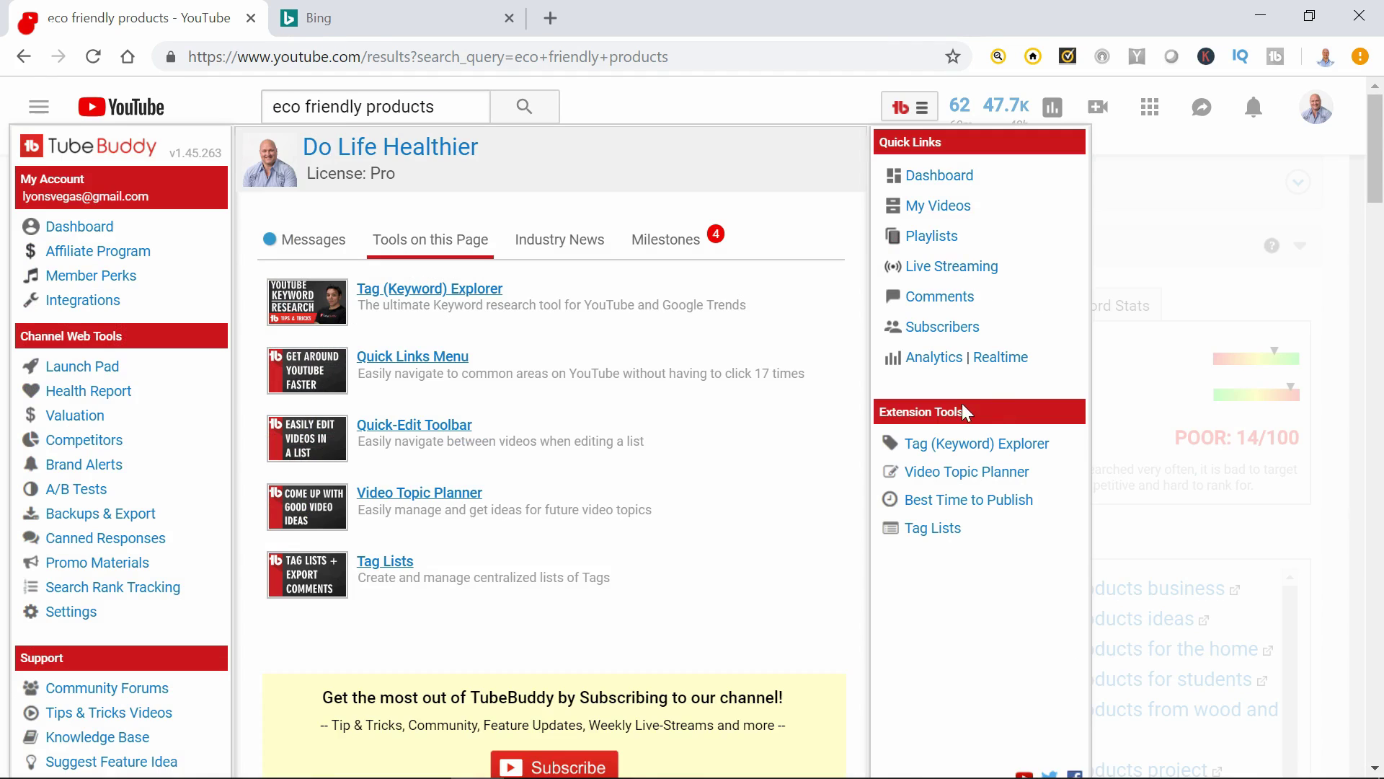
left_click(961, 446)
right_click(370, 195)
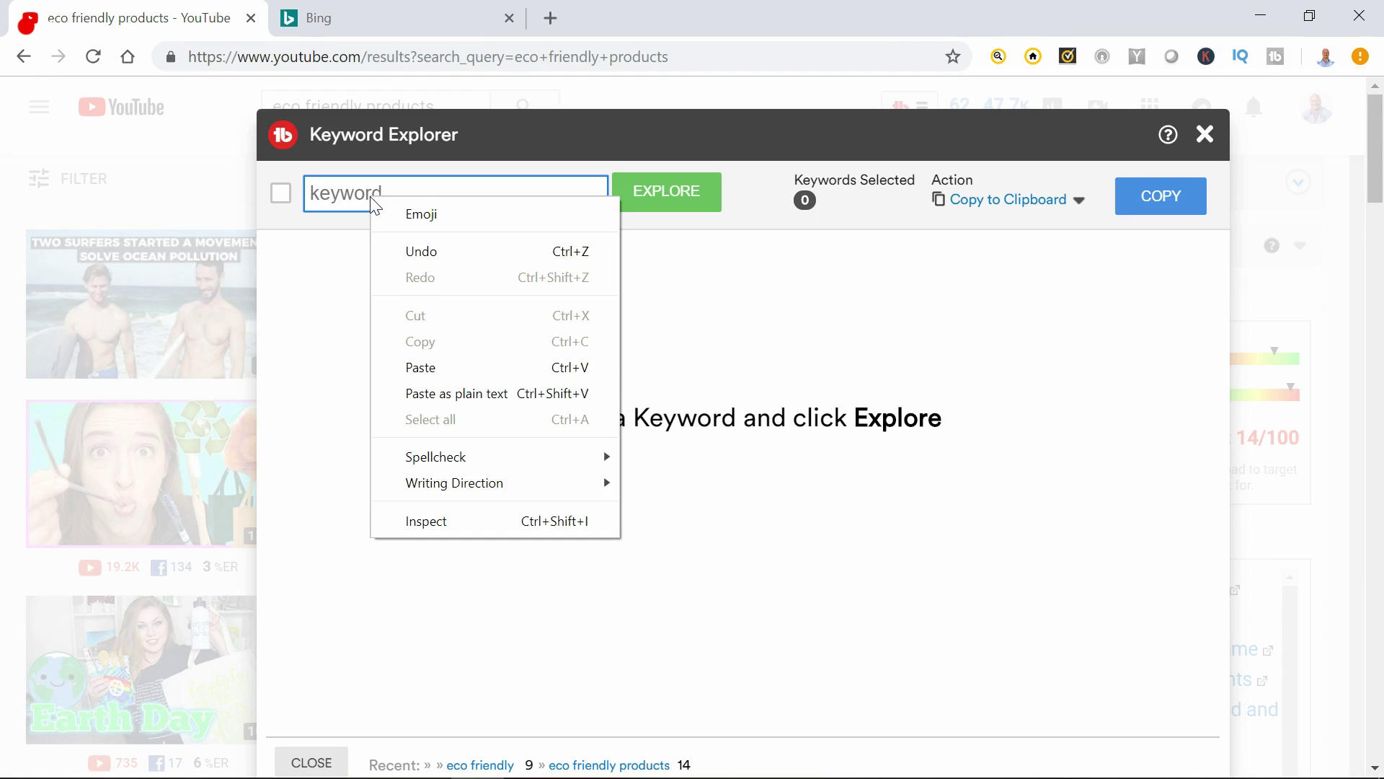
left_click(429, 368)
left_click(664, 205)
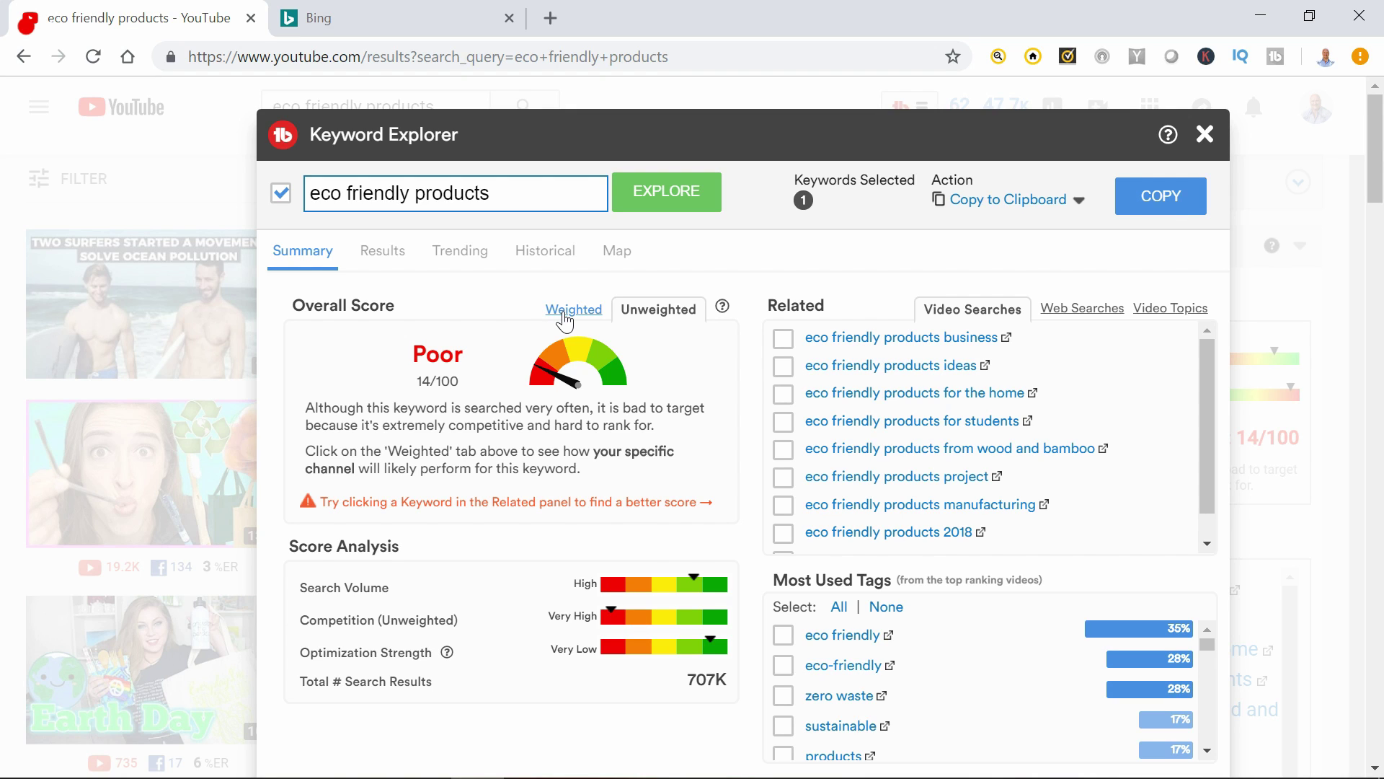
Compare the weighted and unweighted overall scores for the keyword, ending on the unweighted score
left_click(564, 316)
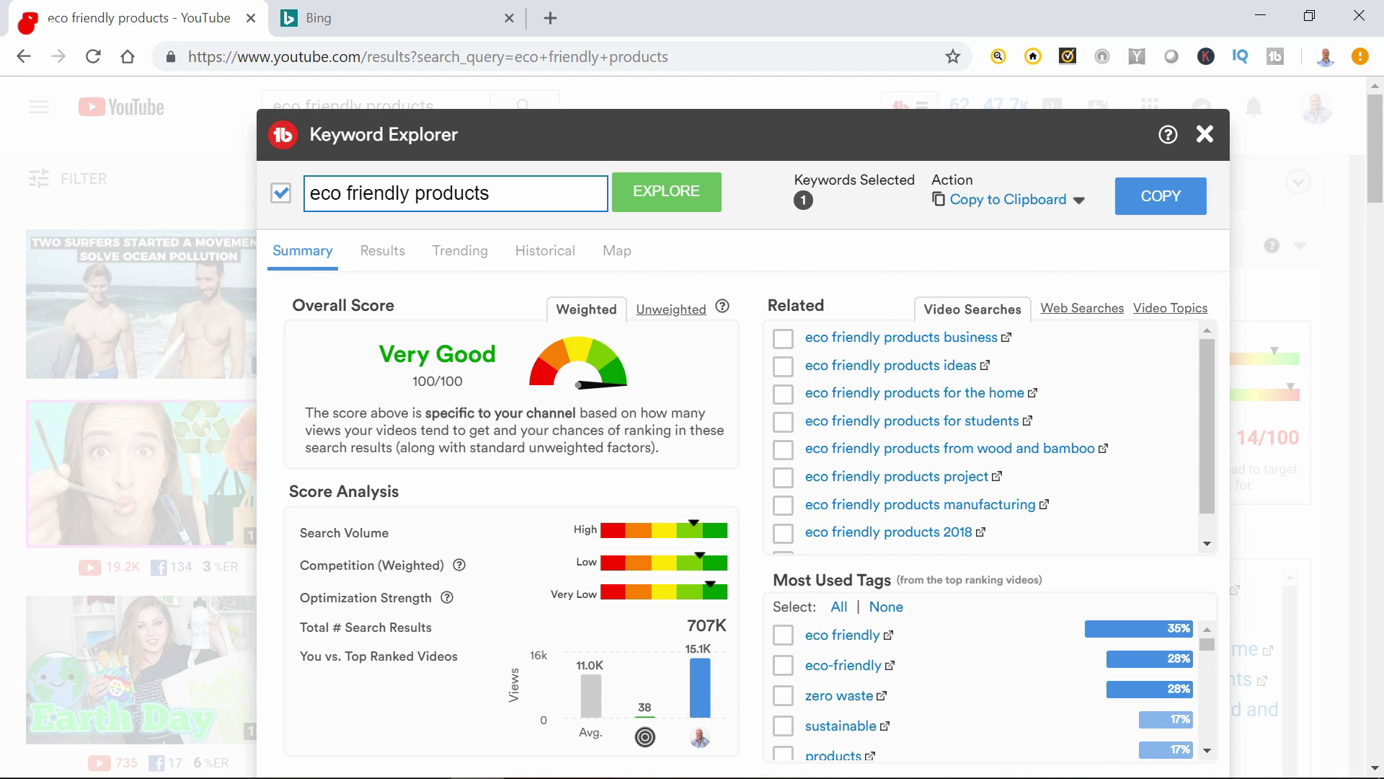
left_click(664, 313)
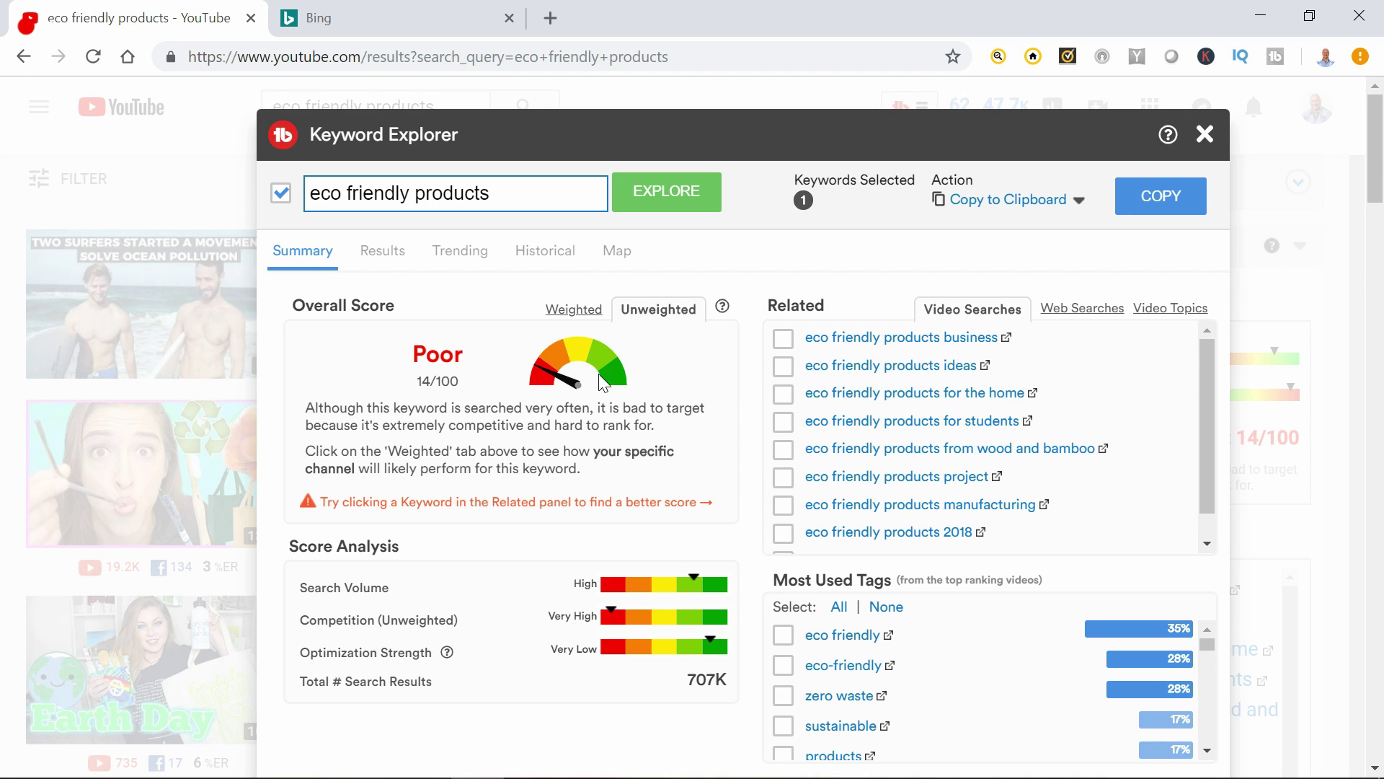
left_click(573, 310)
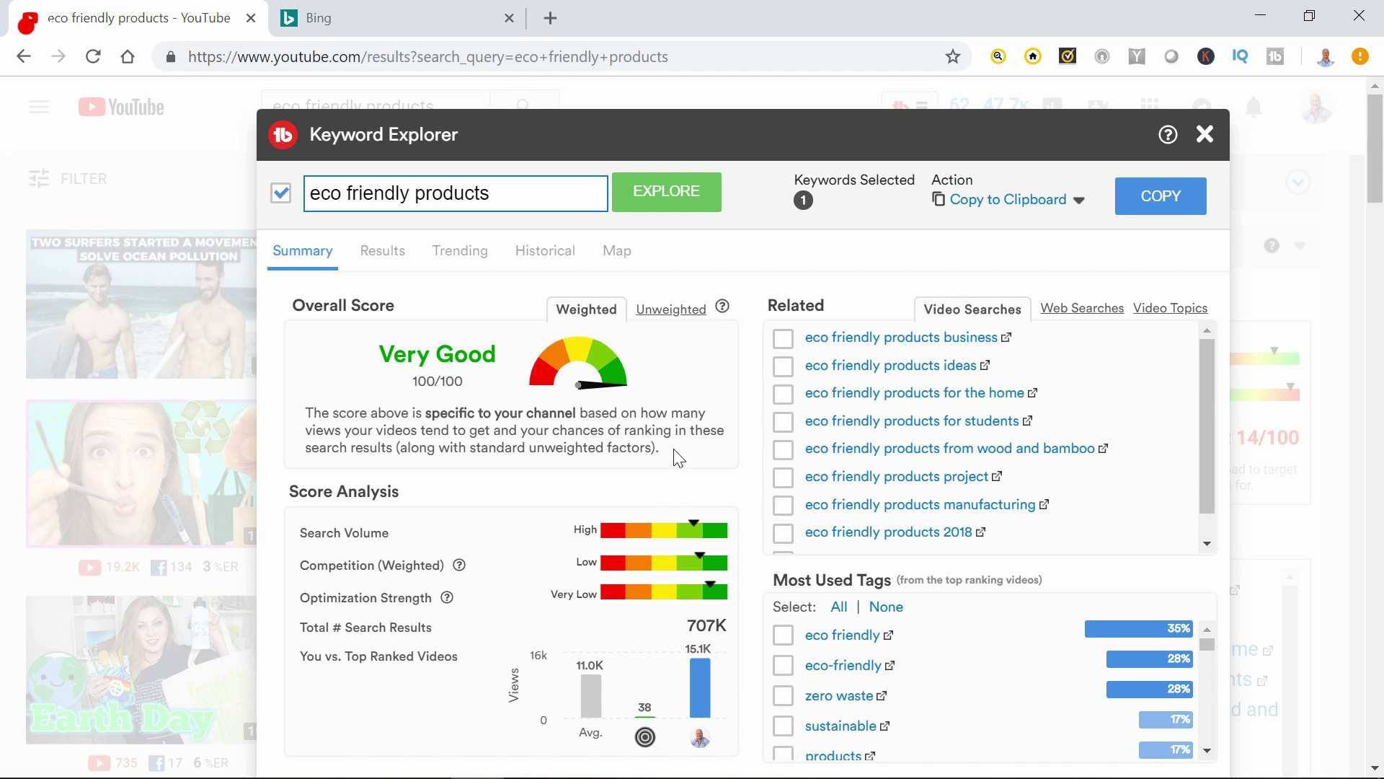
left_click(667, 310)
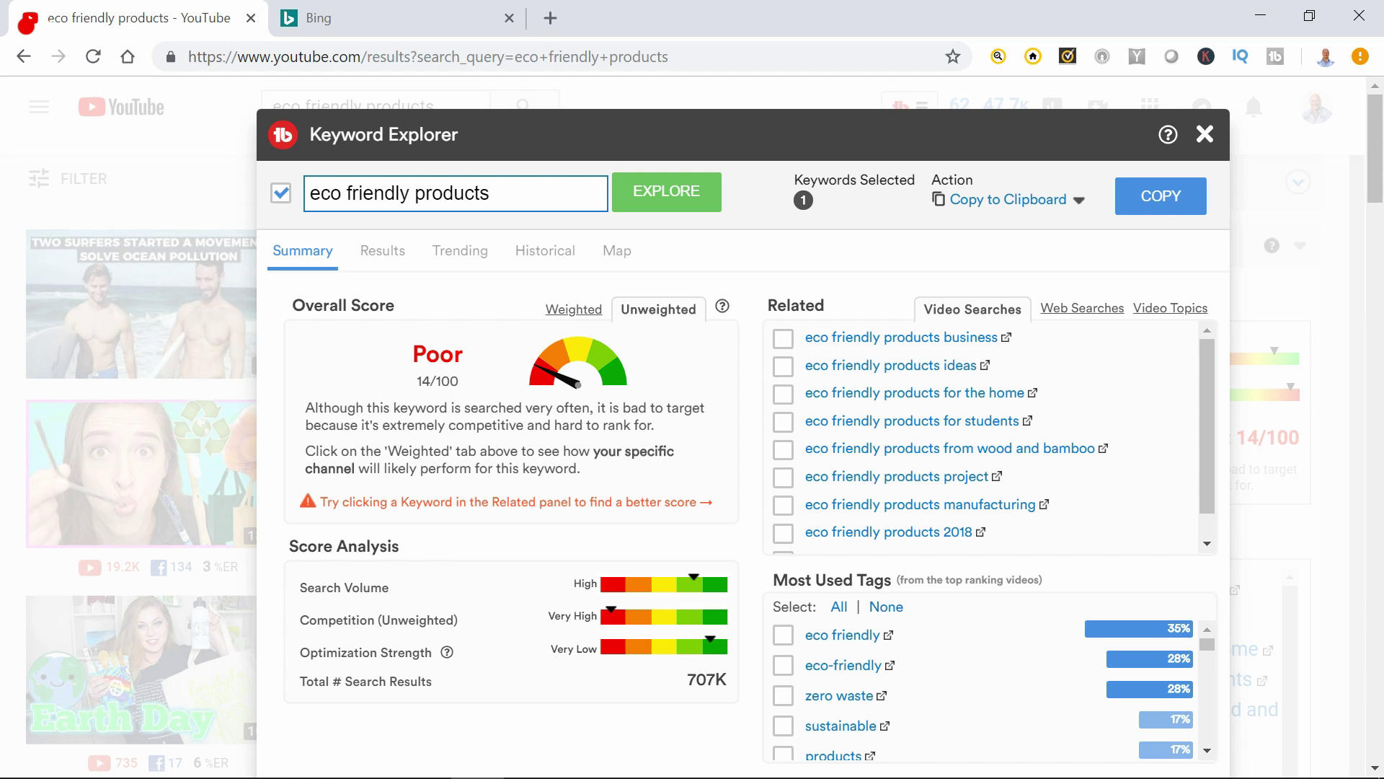
Copy the explored keyword, review its ranked search results in Keyword Explorer, and close the explorer
left_click_drag(491, 193, 309, 193)
key("ctrl+c")
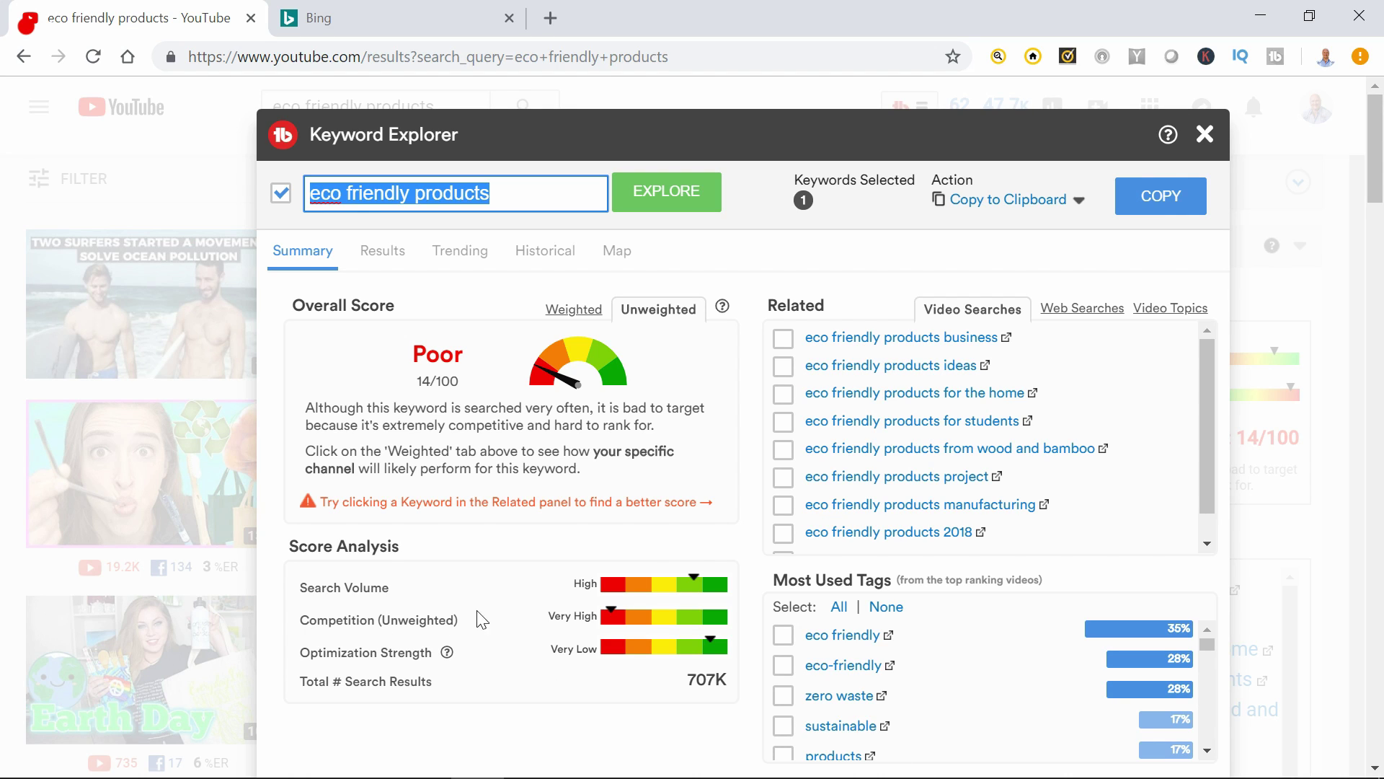
left_click(383, 254)
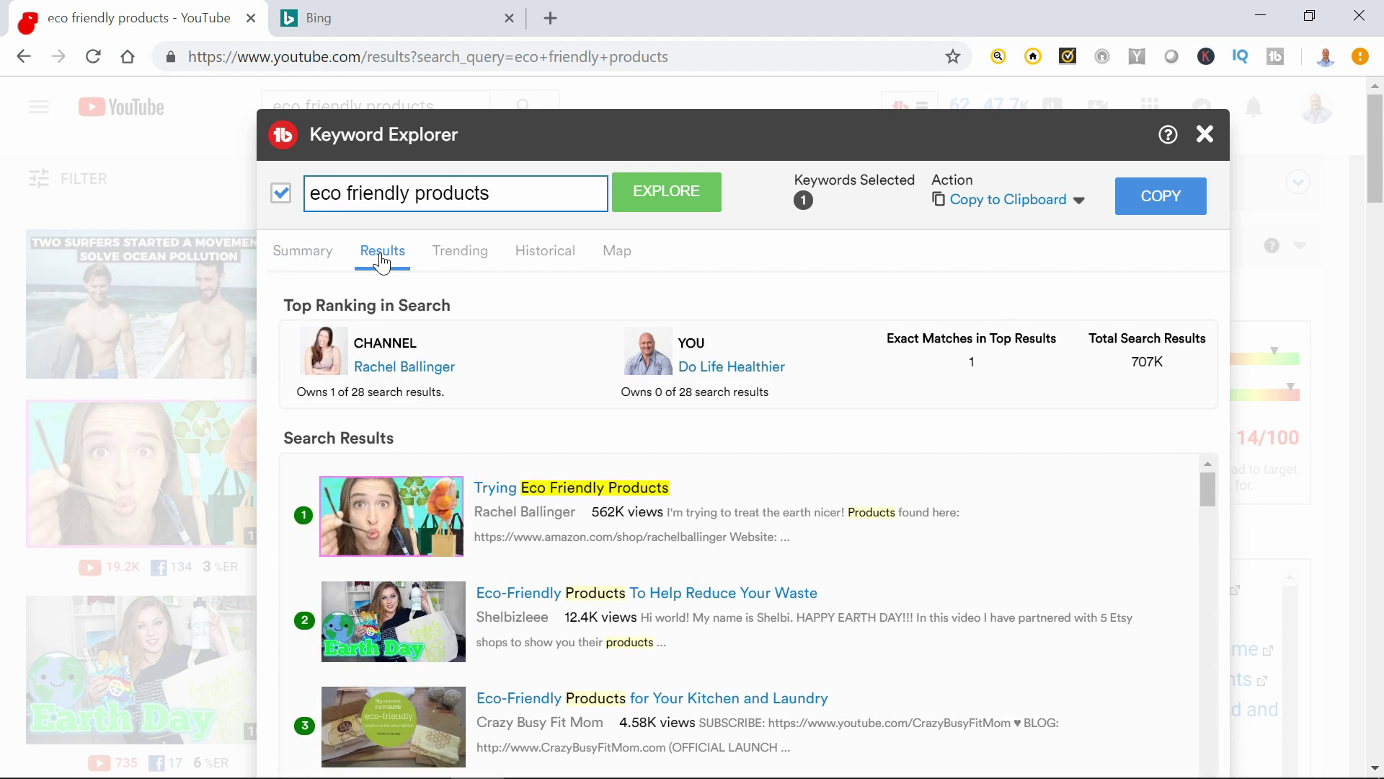
scroll(452, 571, "down", 3)
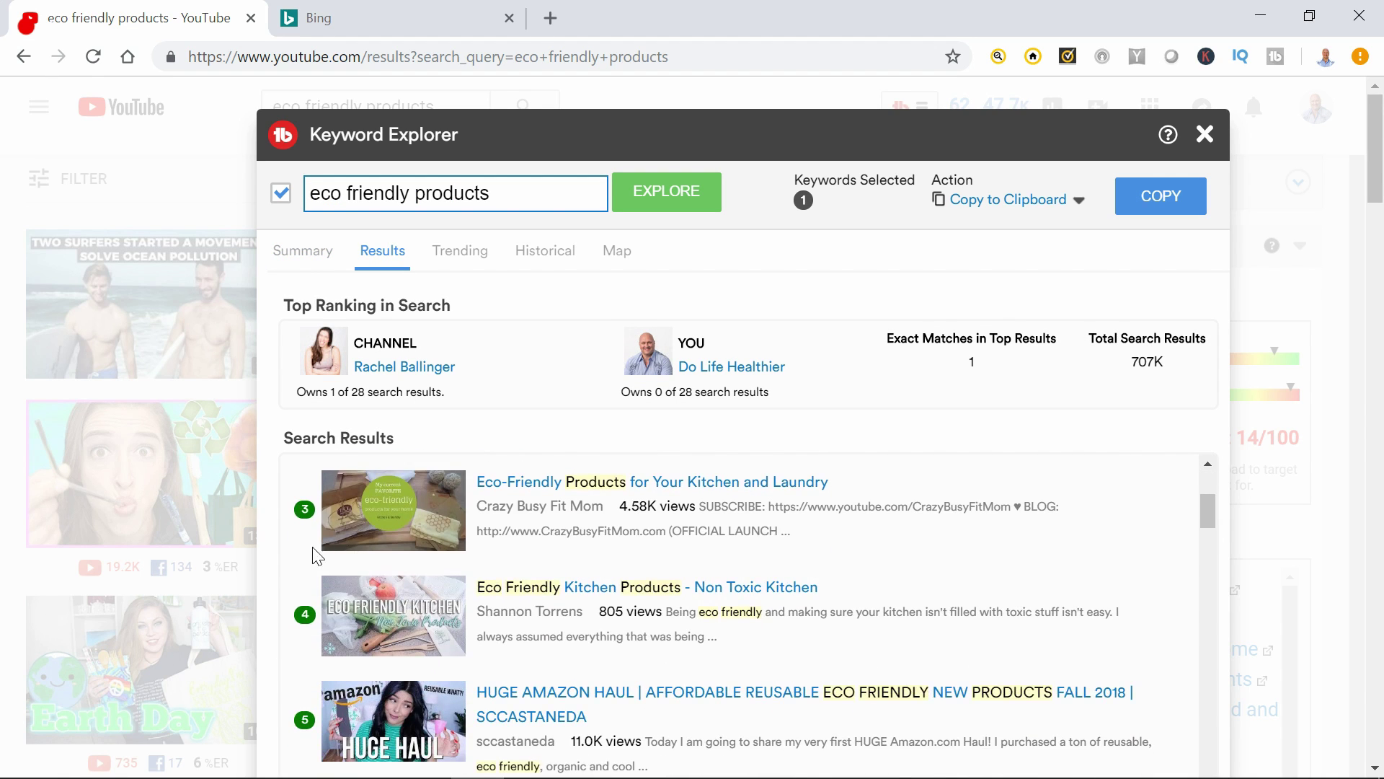
scroll(315, 556, "down", 20)
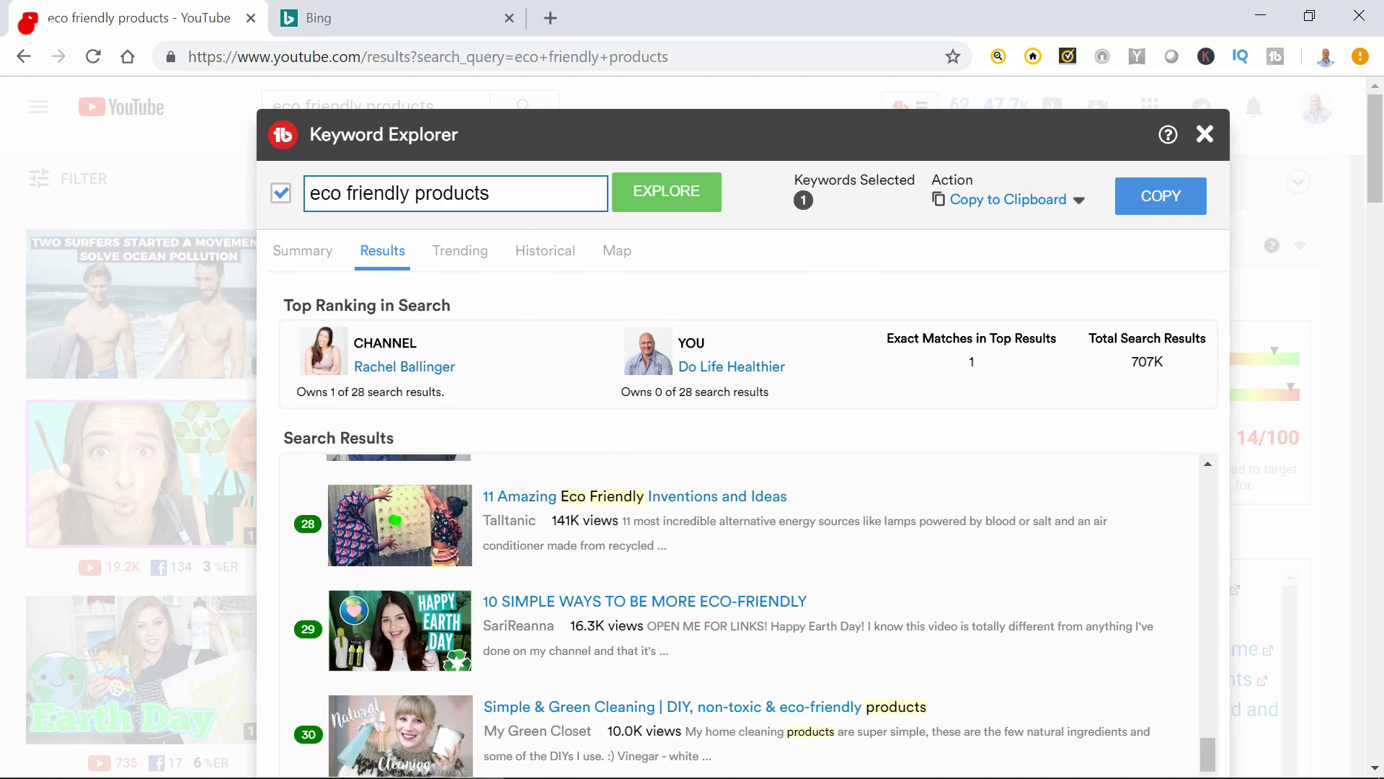
scroll(625, 640, "up", 20)
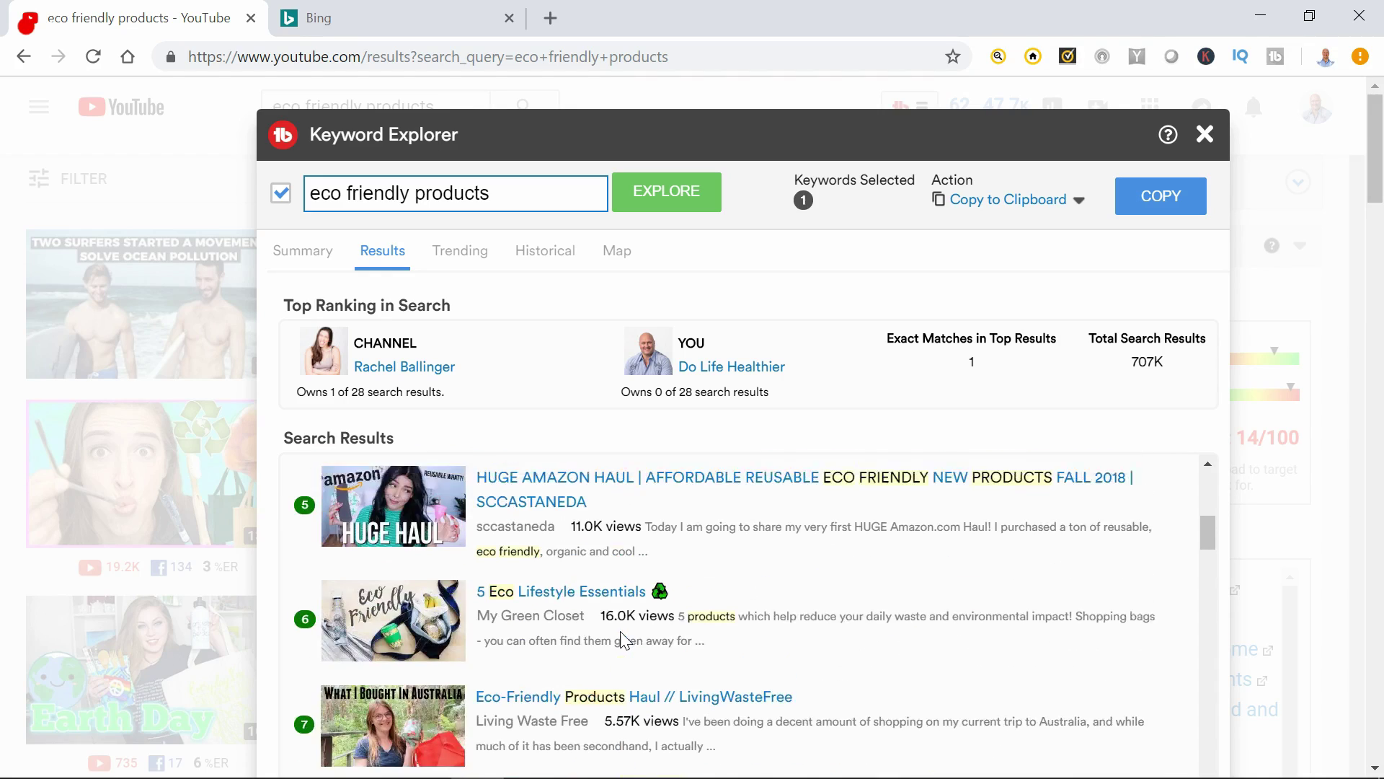
scroll(624, 640, "up", 5)
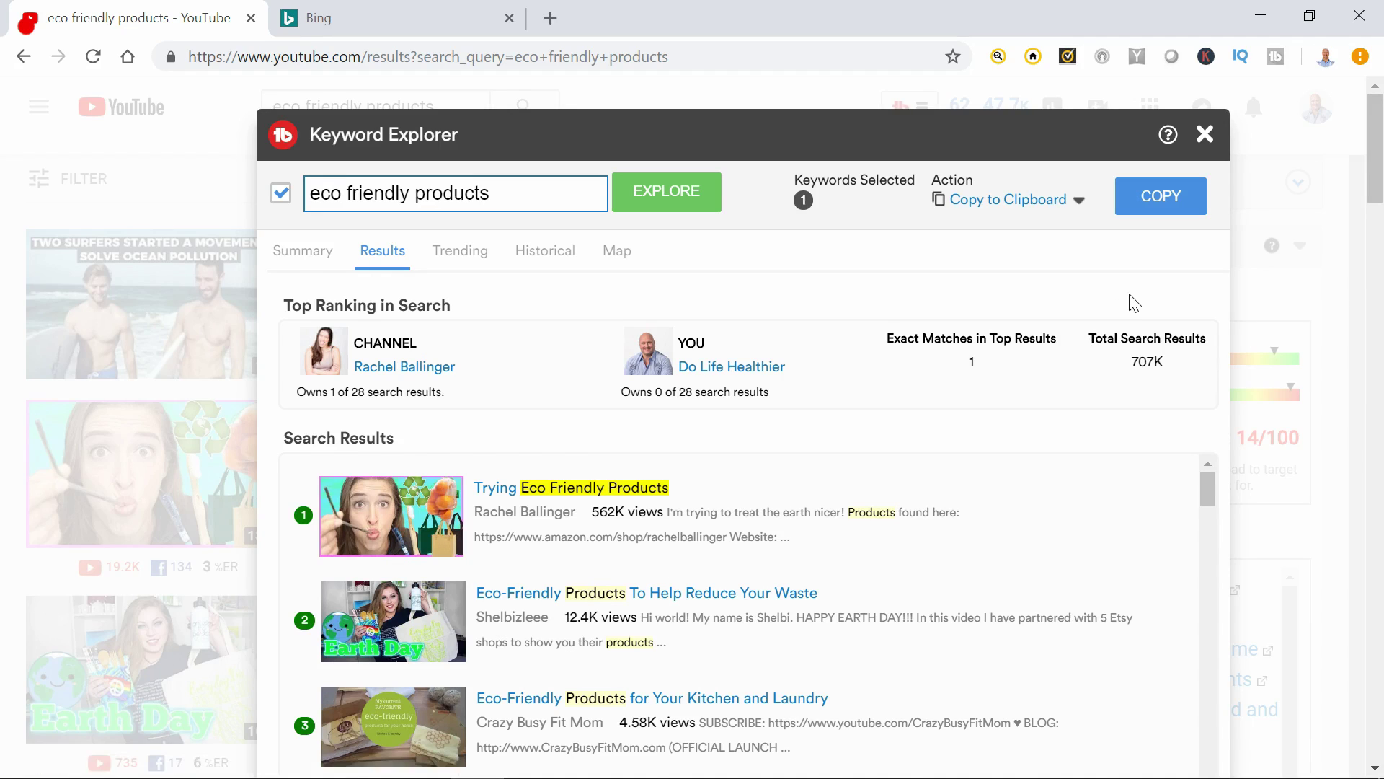
left_click(1205, 135)
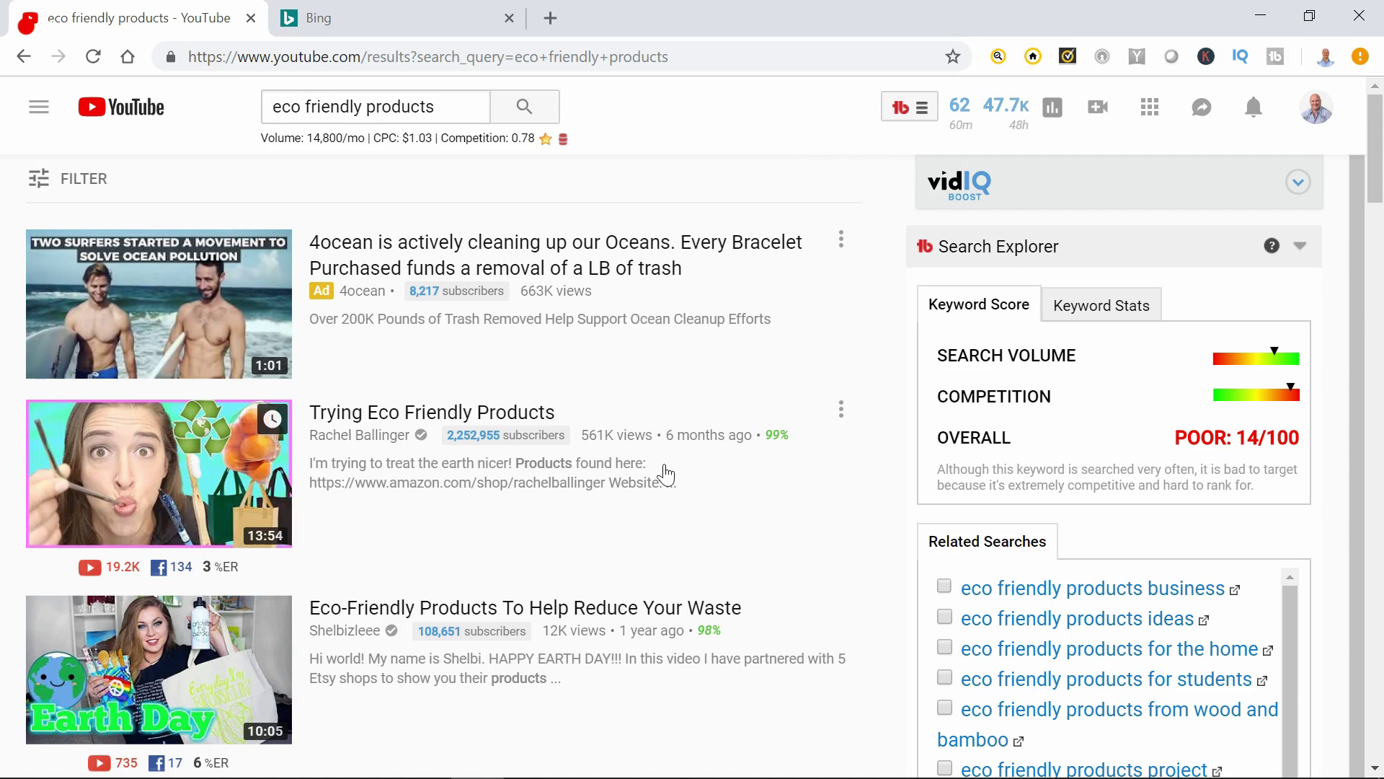
Examine the YouTube results for "eco friendly products", including the Do Life Healthier video's position, and return to the beginning of the list
scroll(658, 531, "down", 6)
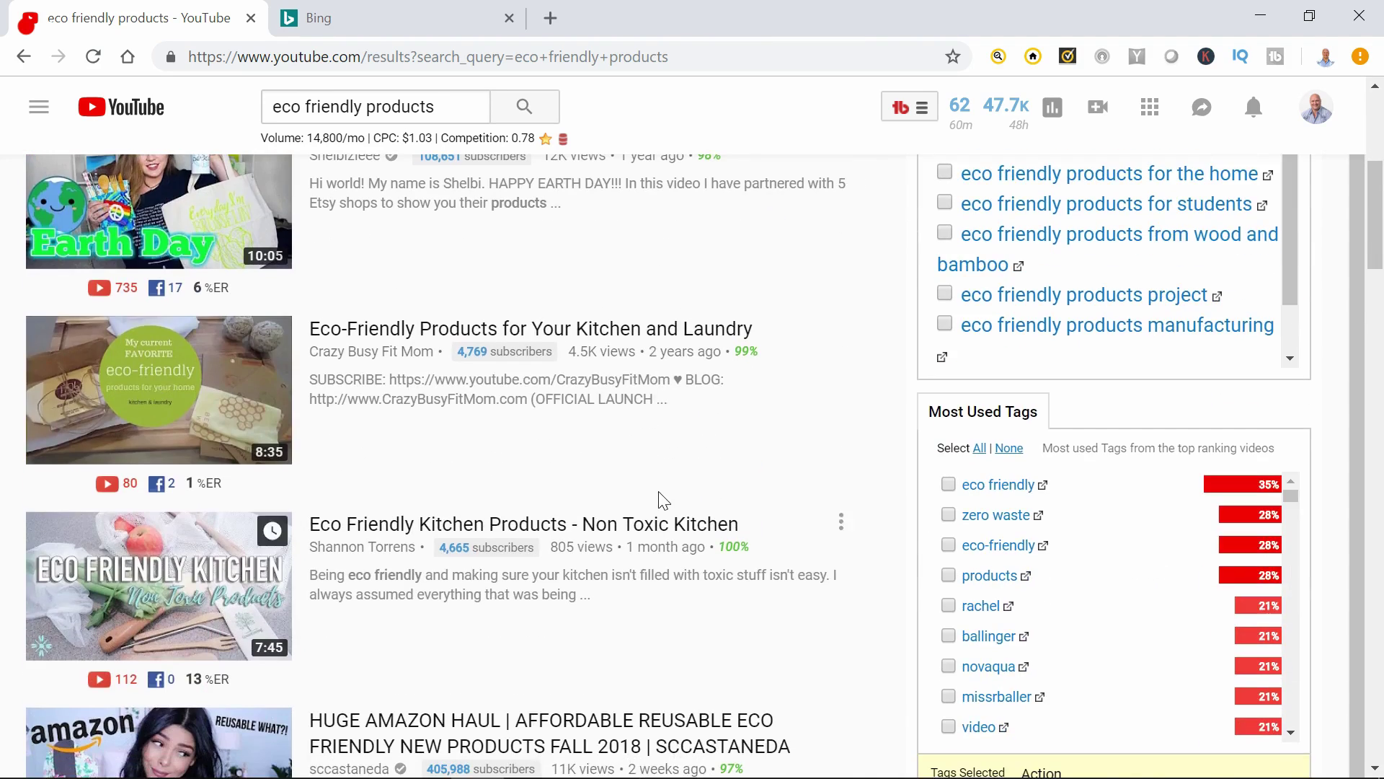
scroll(654, 387, "down", 3)
scroll(659, 386, "up", 3)
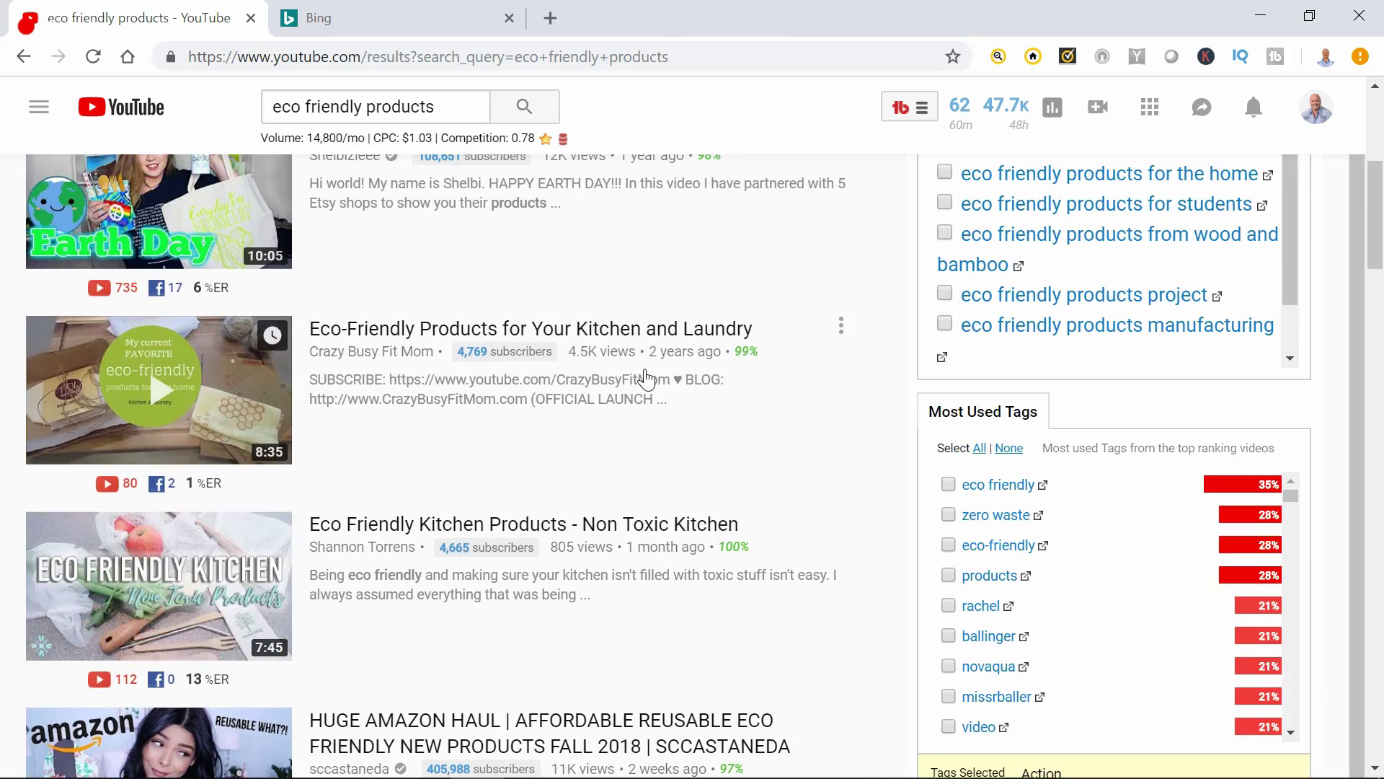
scroll(658, 397, "down", 2)
scroll(658, 398, "down", 7)
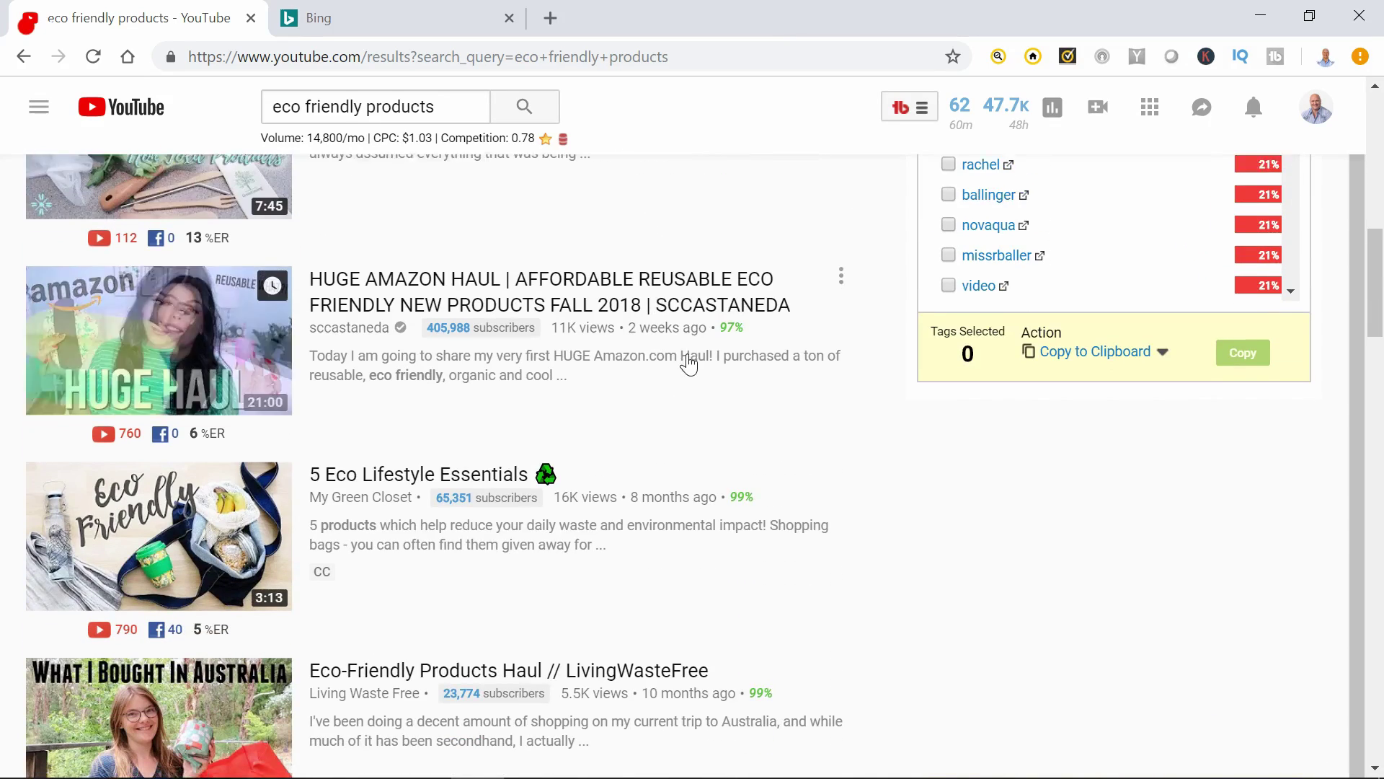
scroll(684, 380, "down", 6)
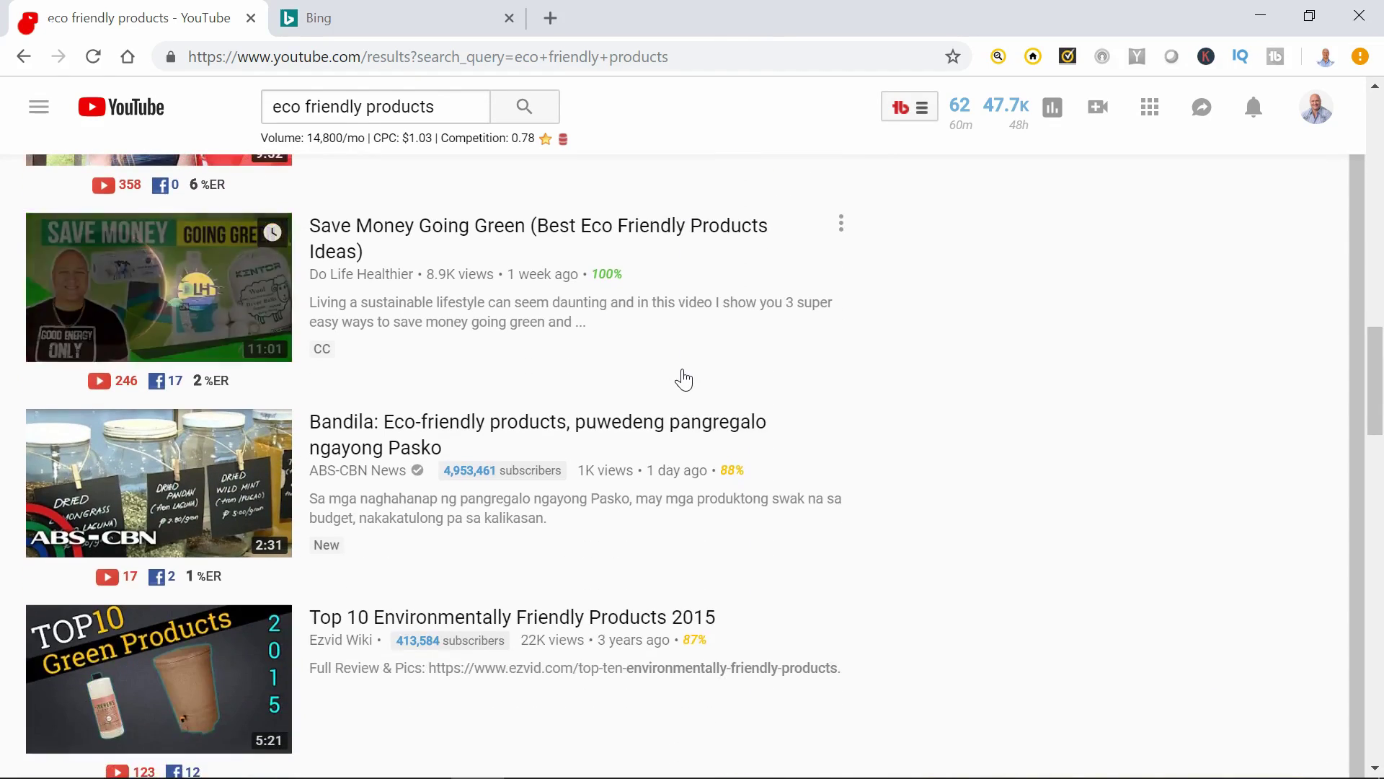
scroll(682, 377, "up", 1)
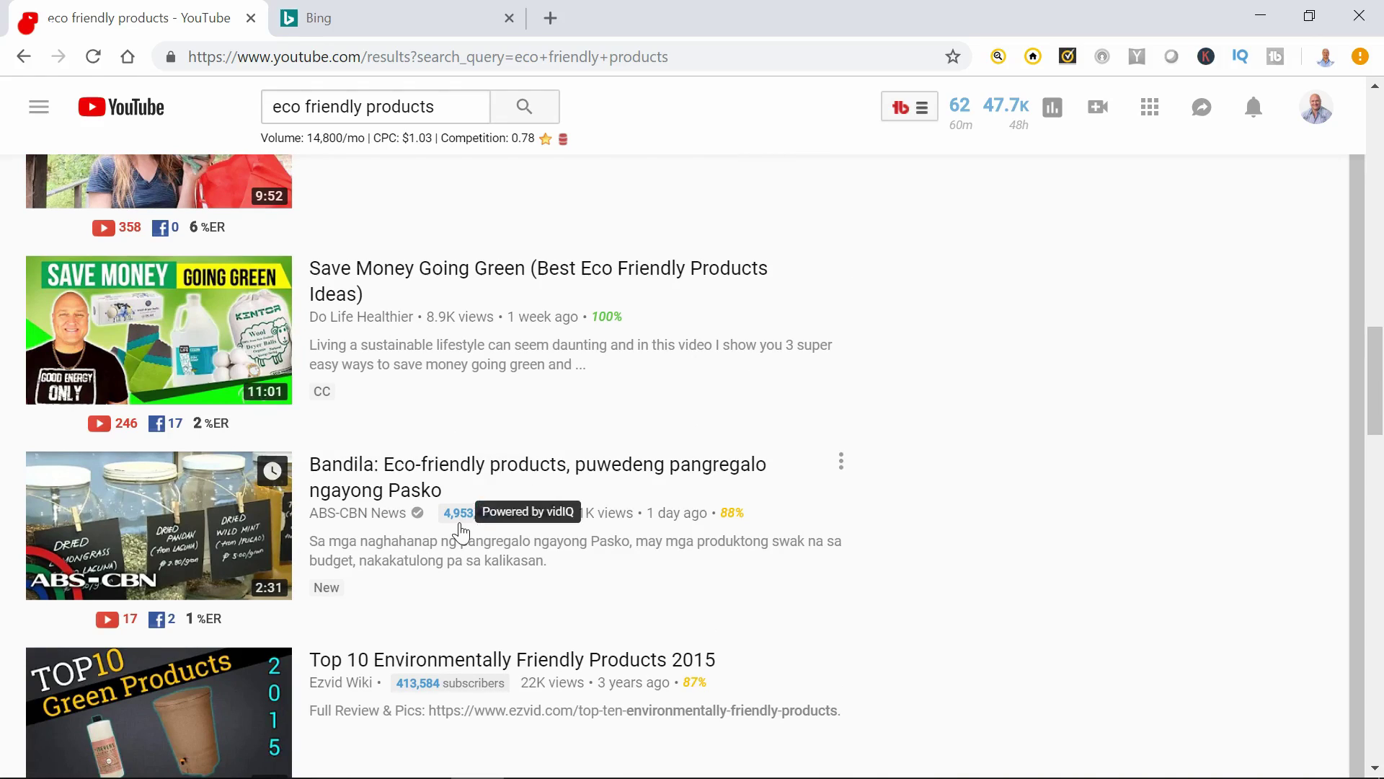
scroll(658, 560, "down", 8)
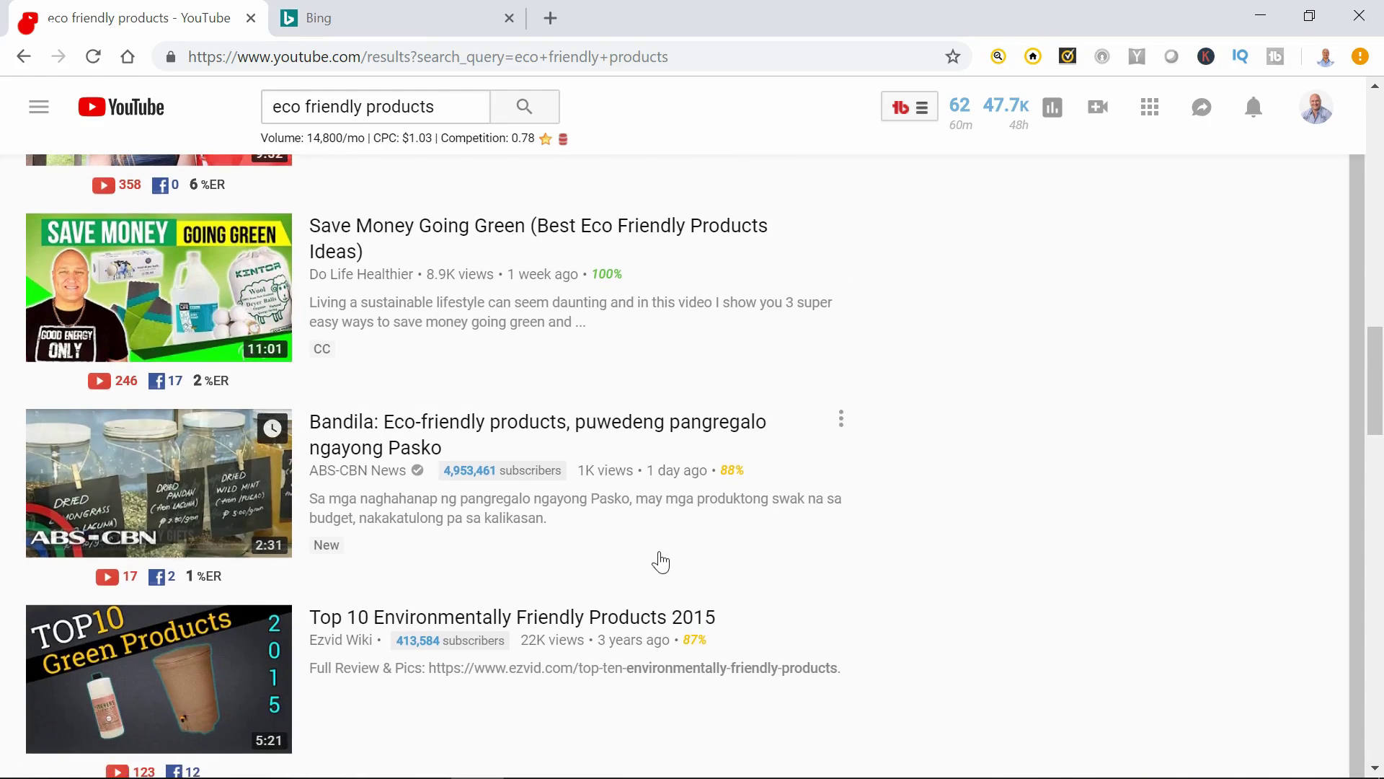
scroll(649, 534, "down", 3)
scroll(570, 588, "up", 18)
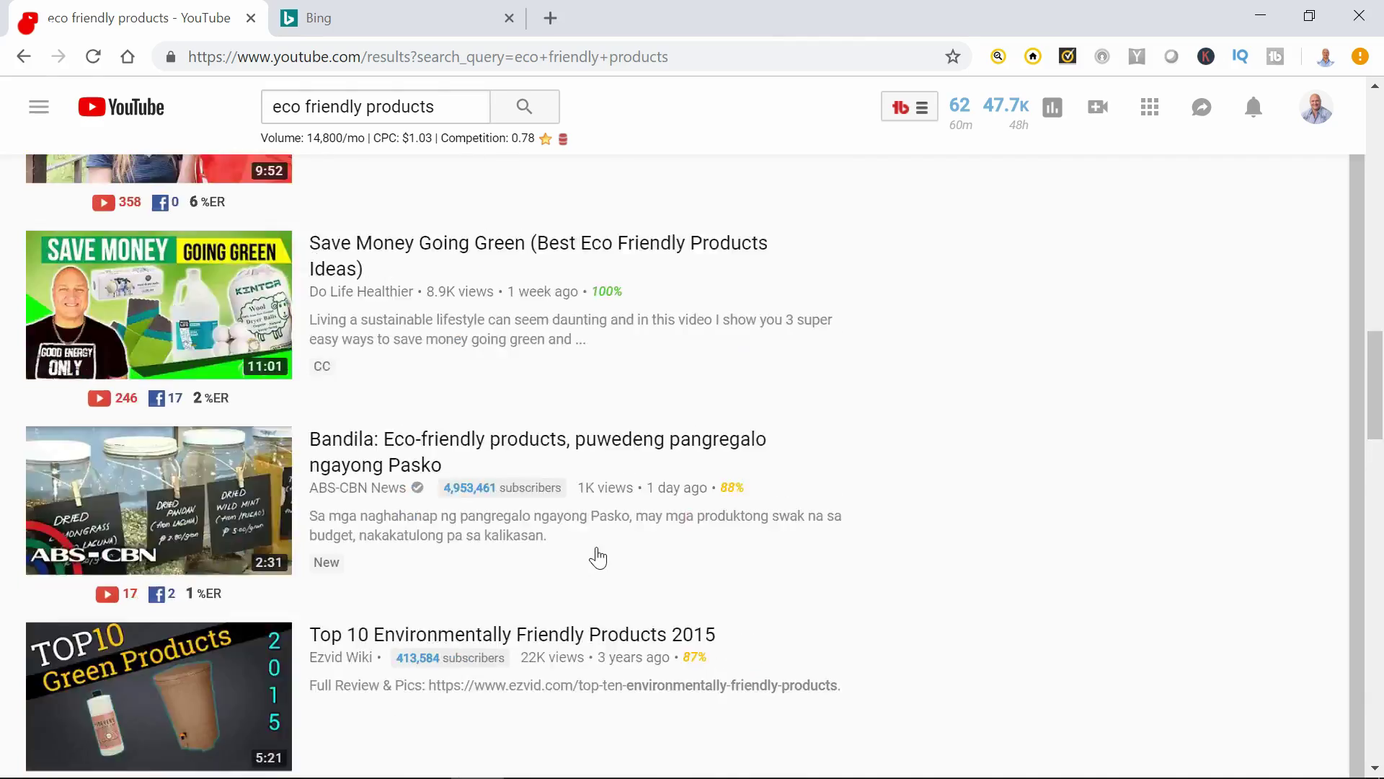
scroll(605, 522, "up", 10)
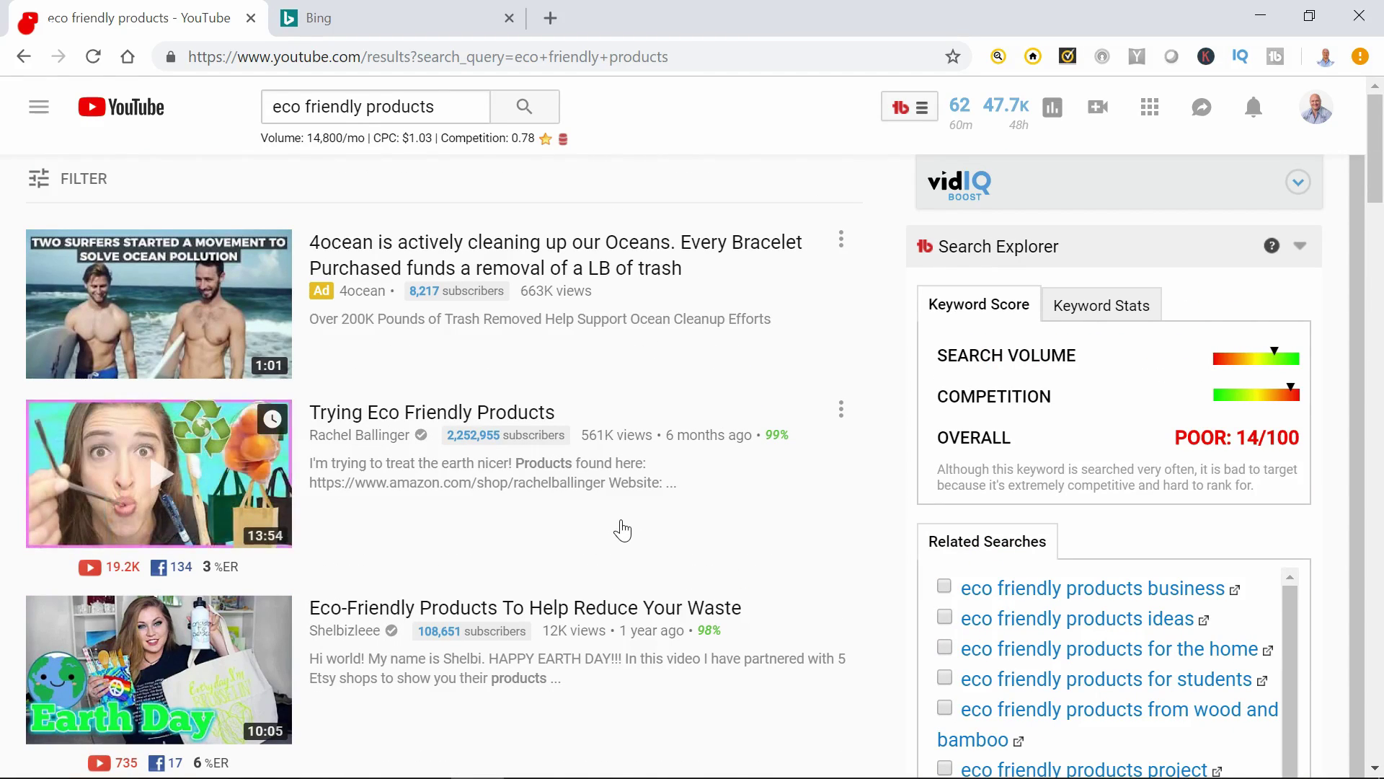
Reopen Keyword Explorer and run the copied keyword "eco friendly products" again
left_click(908, 107)
left_click(944, 444)
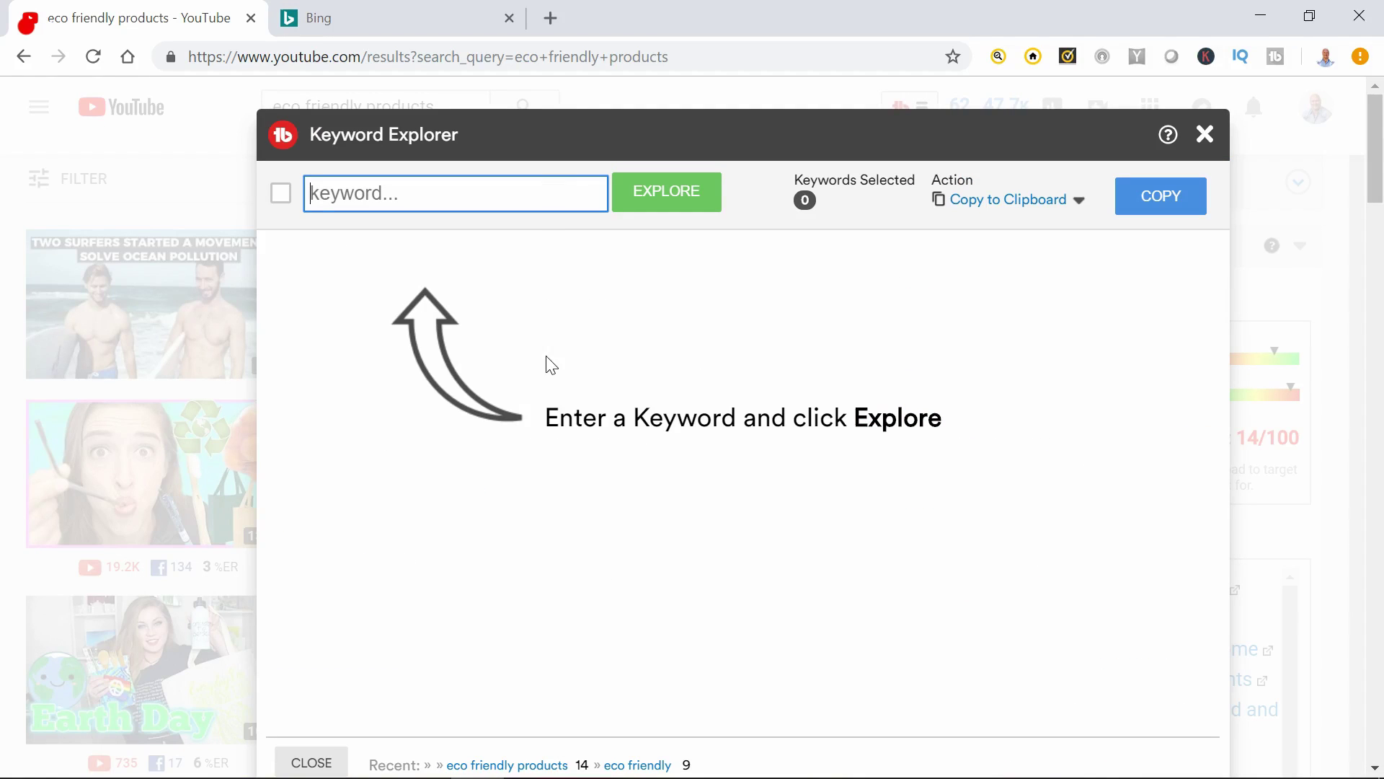
right_click(430, 206)
left_click(477, 370)
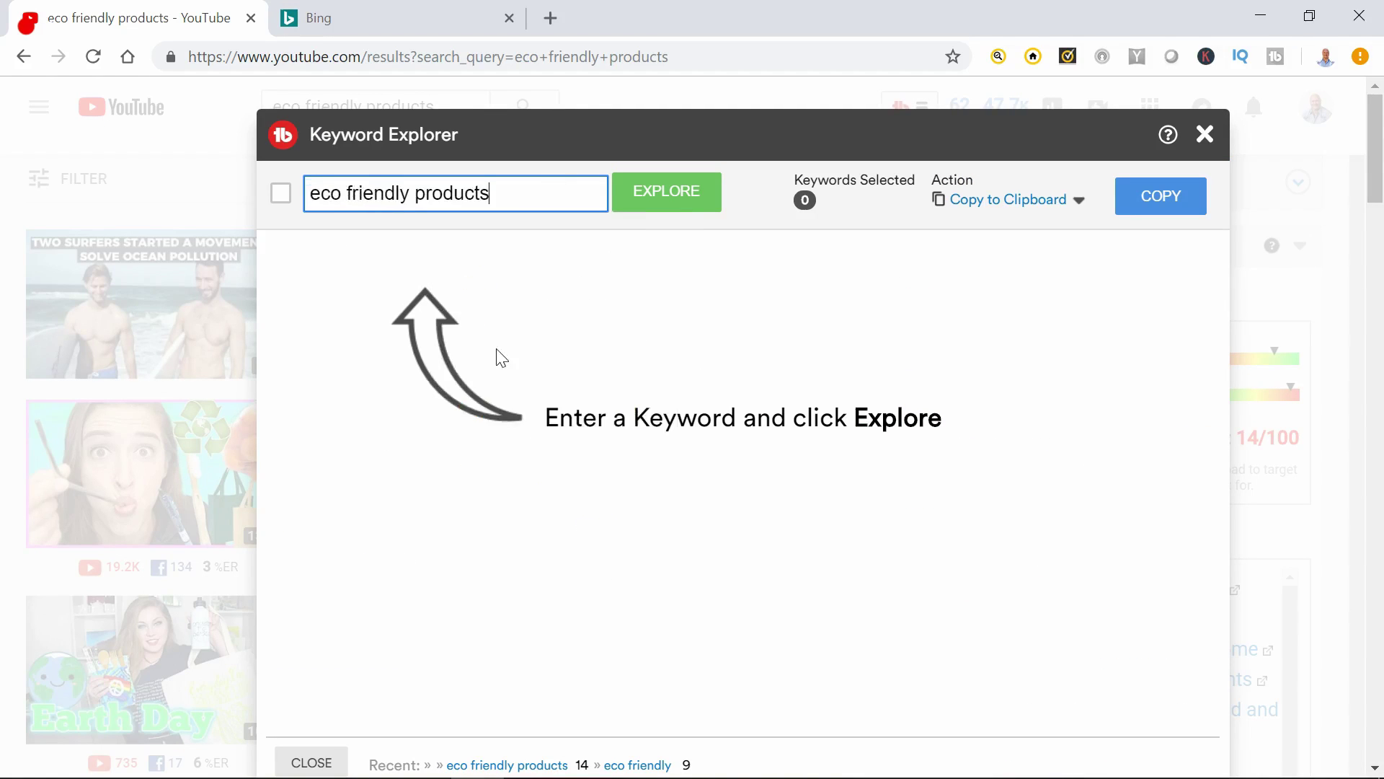
left_click(674, 214)
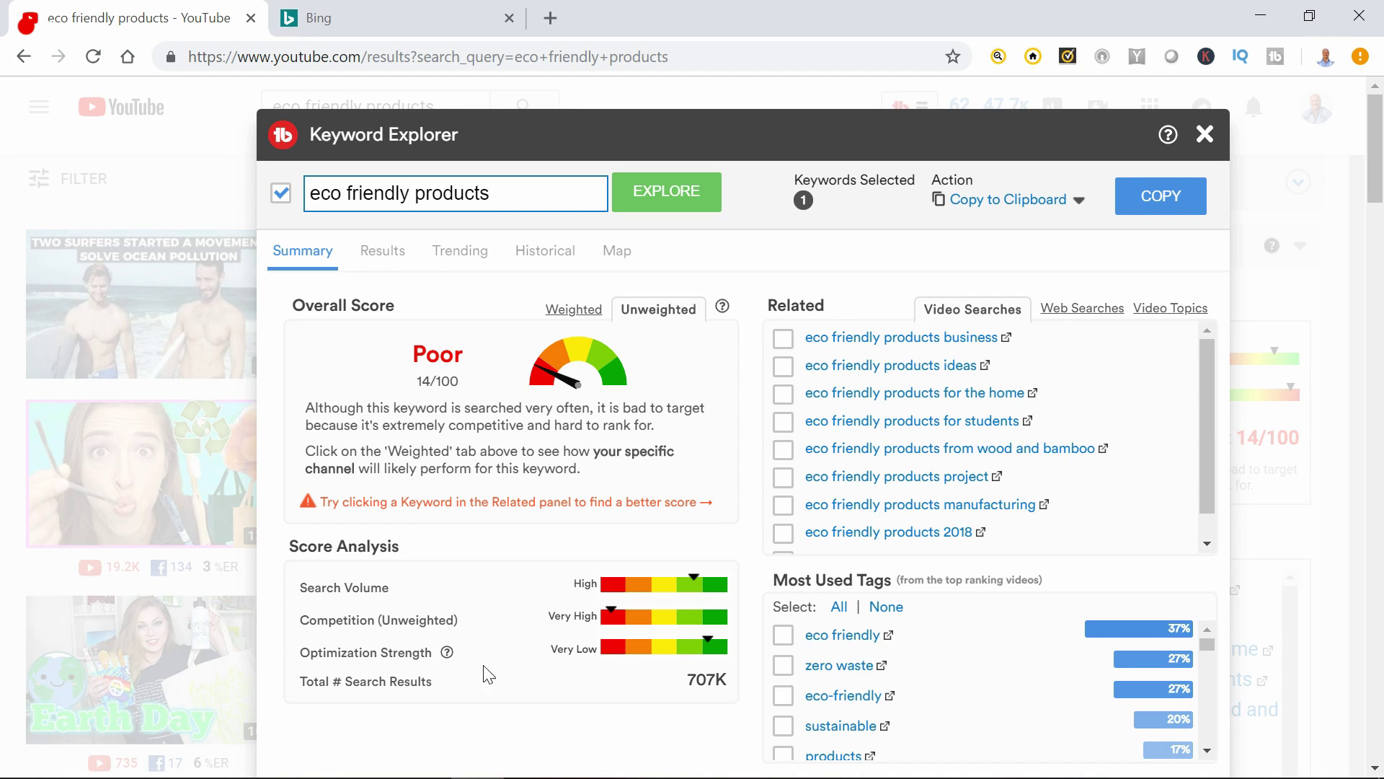
Read the explanation of Optimization Strength in the score analysis, dismiss it, and close Keyword Explorer
left_click(447, 654)
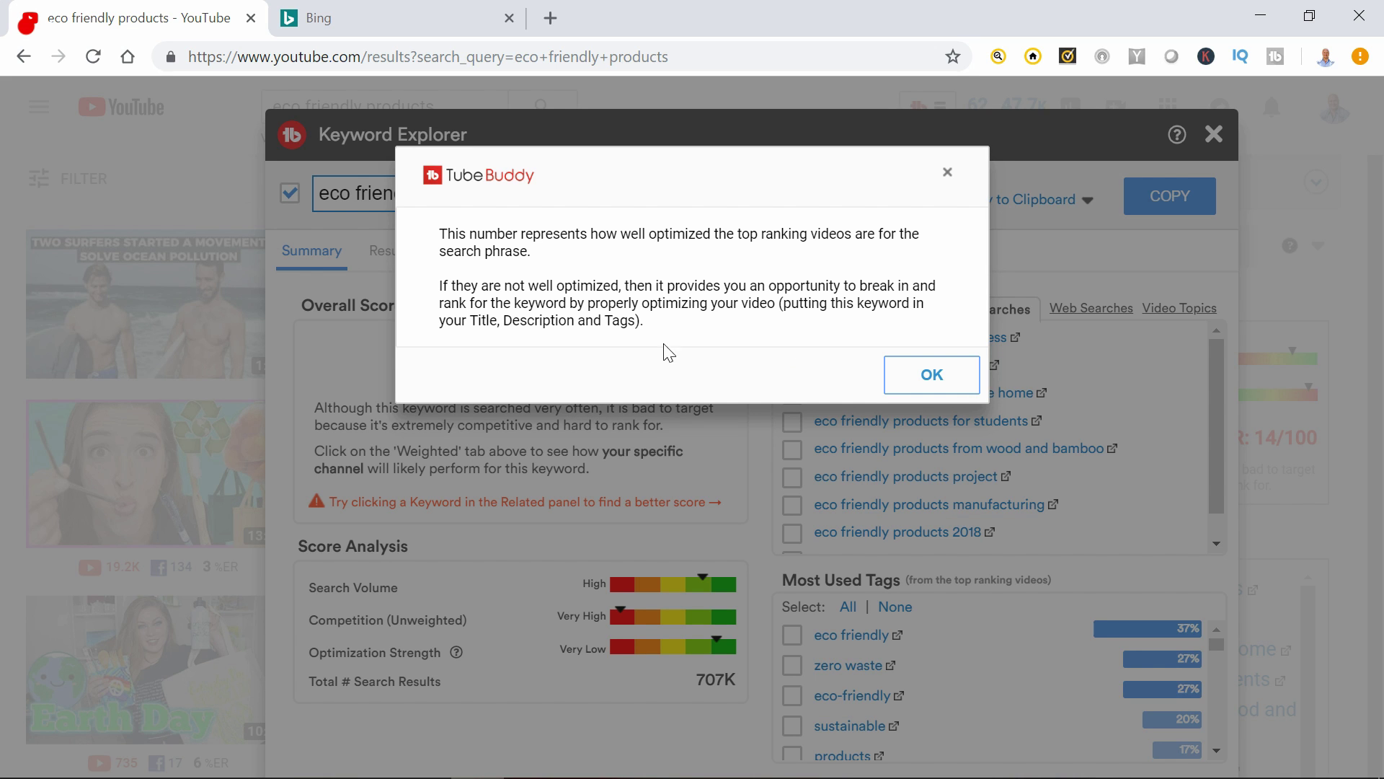
left_click(937, 379)
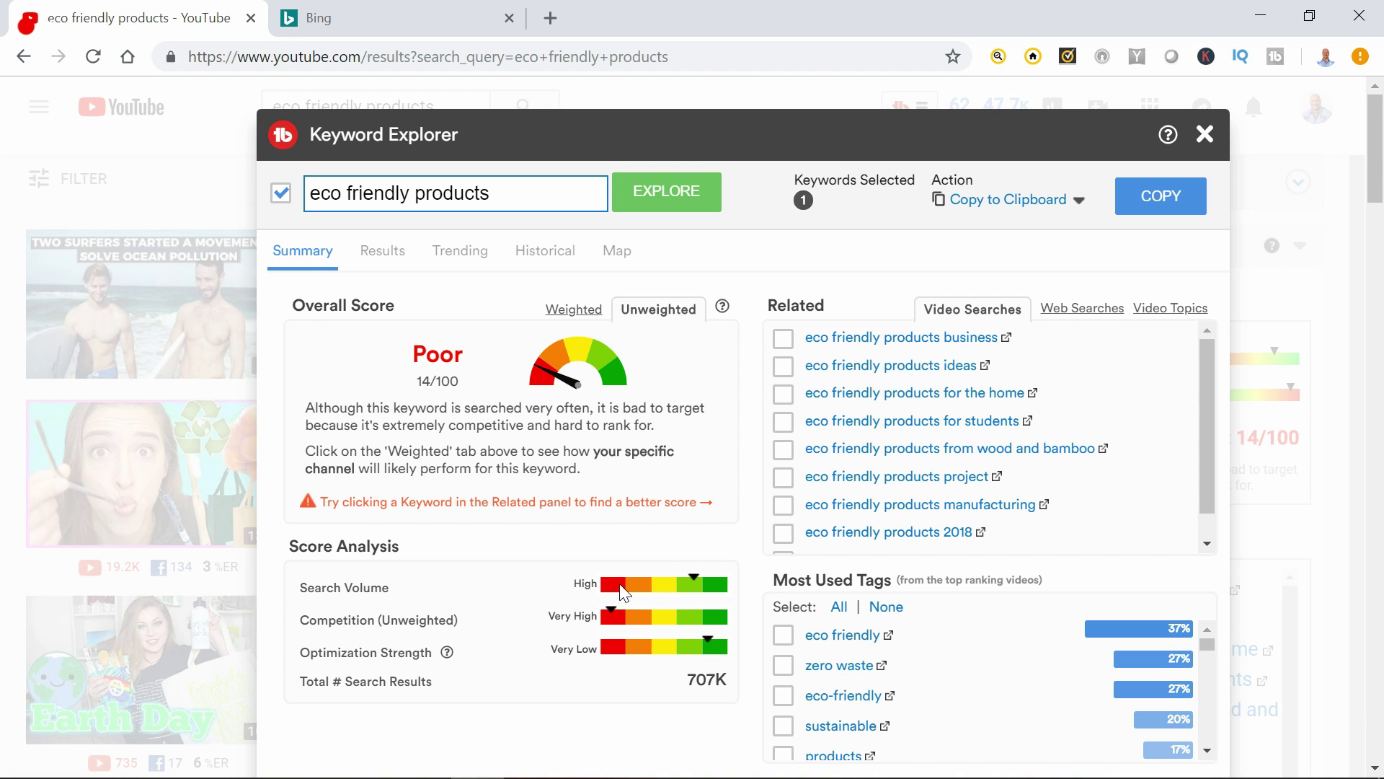
left_click(1205, 134)
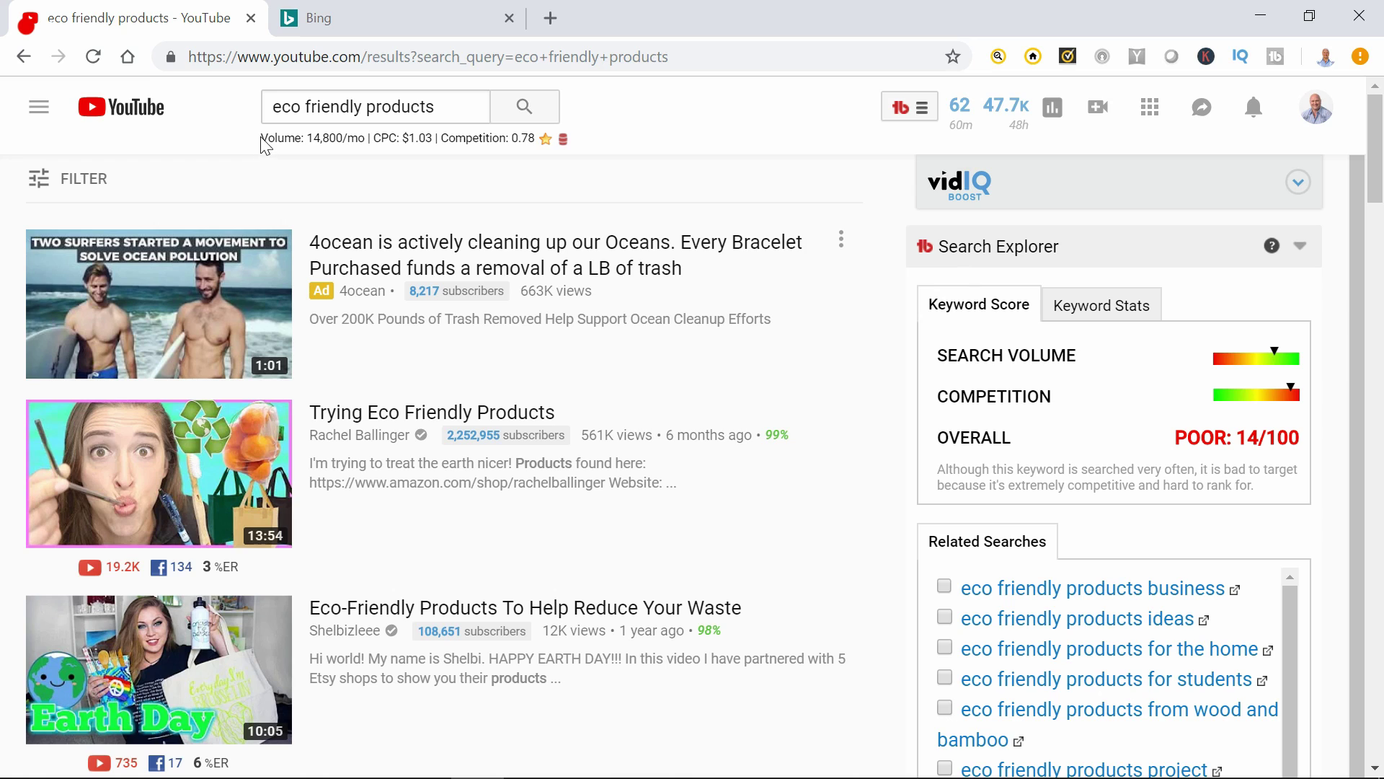
Highlight the monthly search volume under the YouTube search box, and explore "eco friendly products" once more in Keyword Explorer
left_click_drag(262, 138, 369, 139)
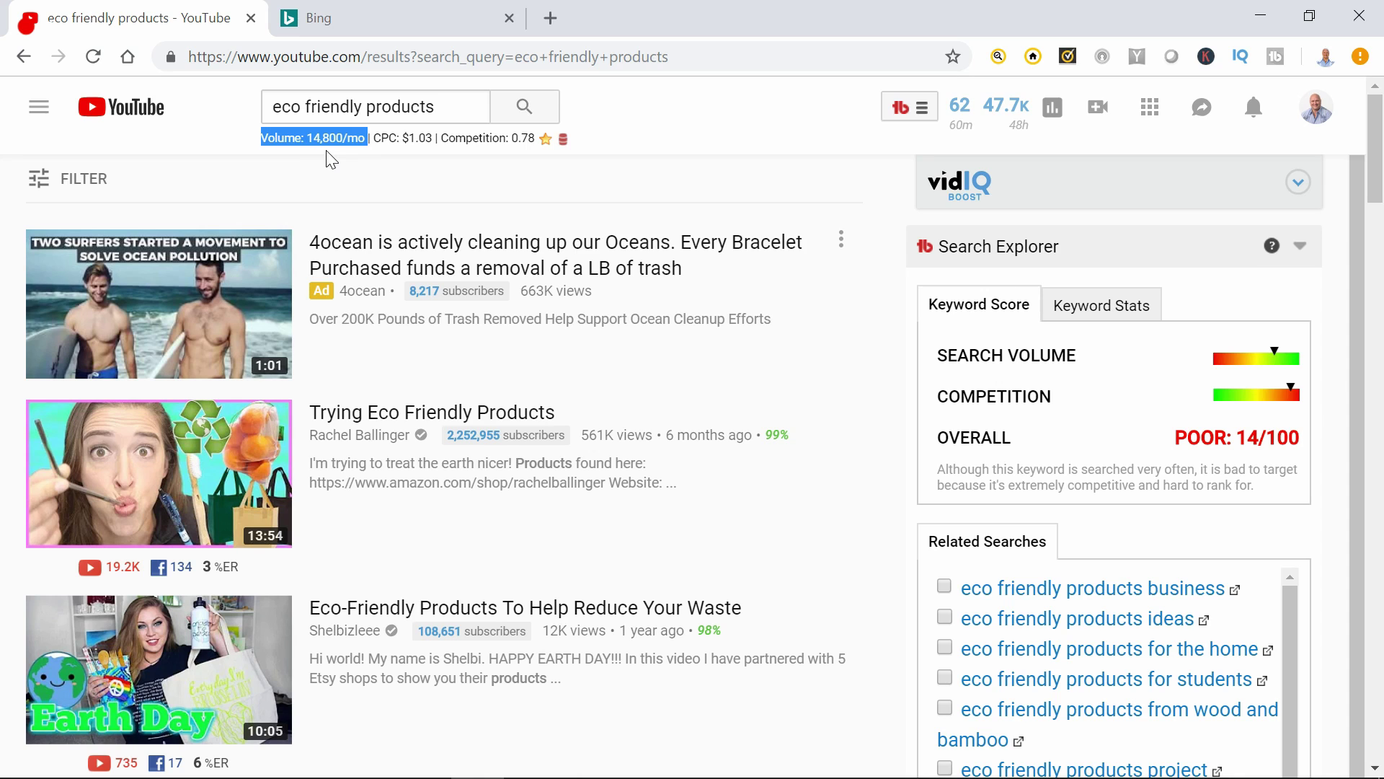
left_click(910, 108)
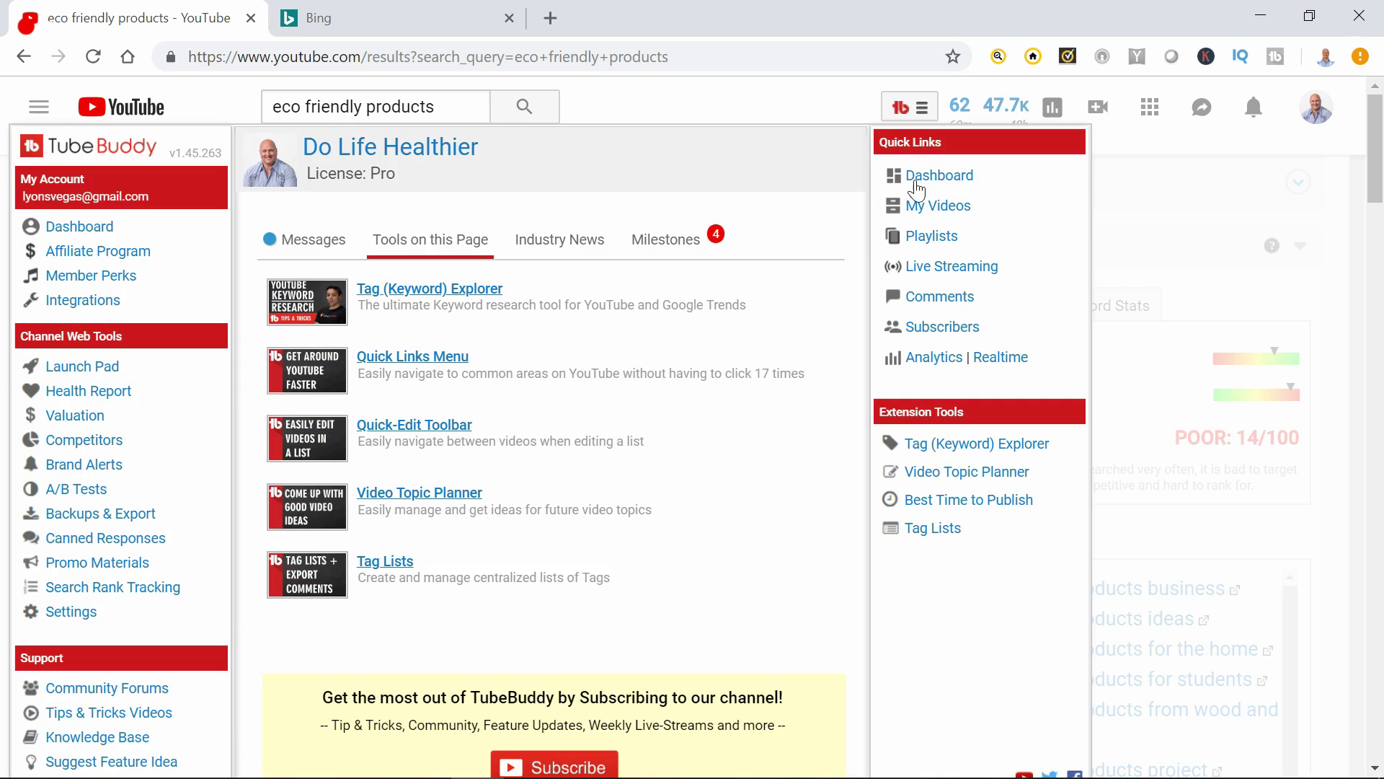
right_click(396, 200)
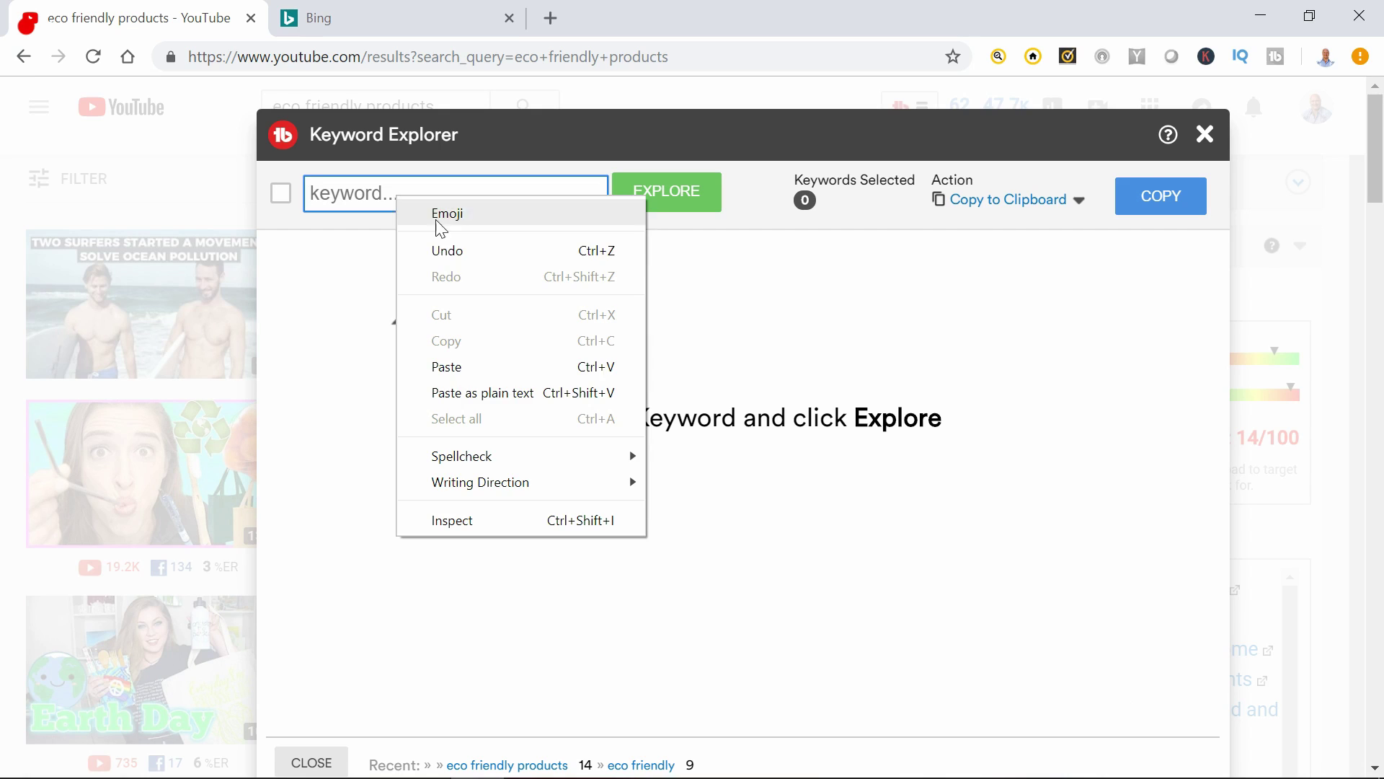
left_click(451, 365)
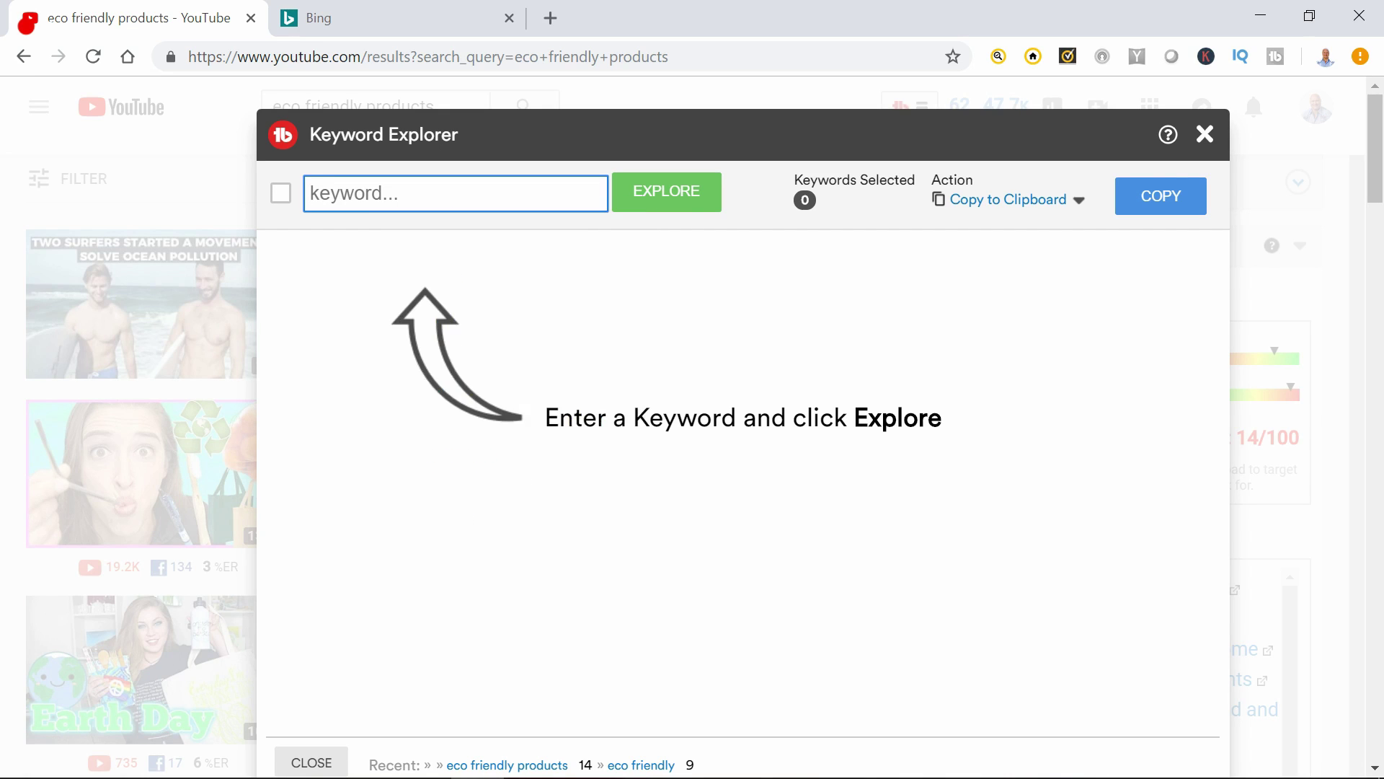
left_click(664, 196)
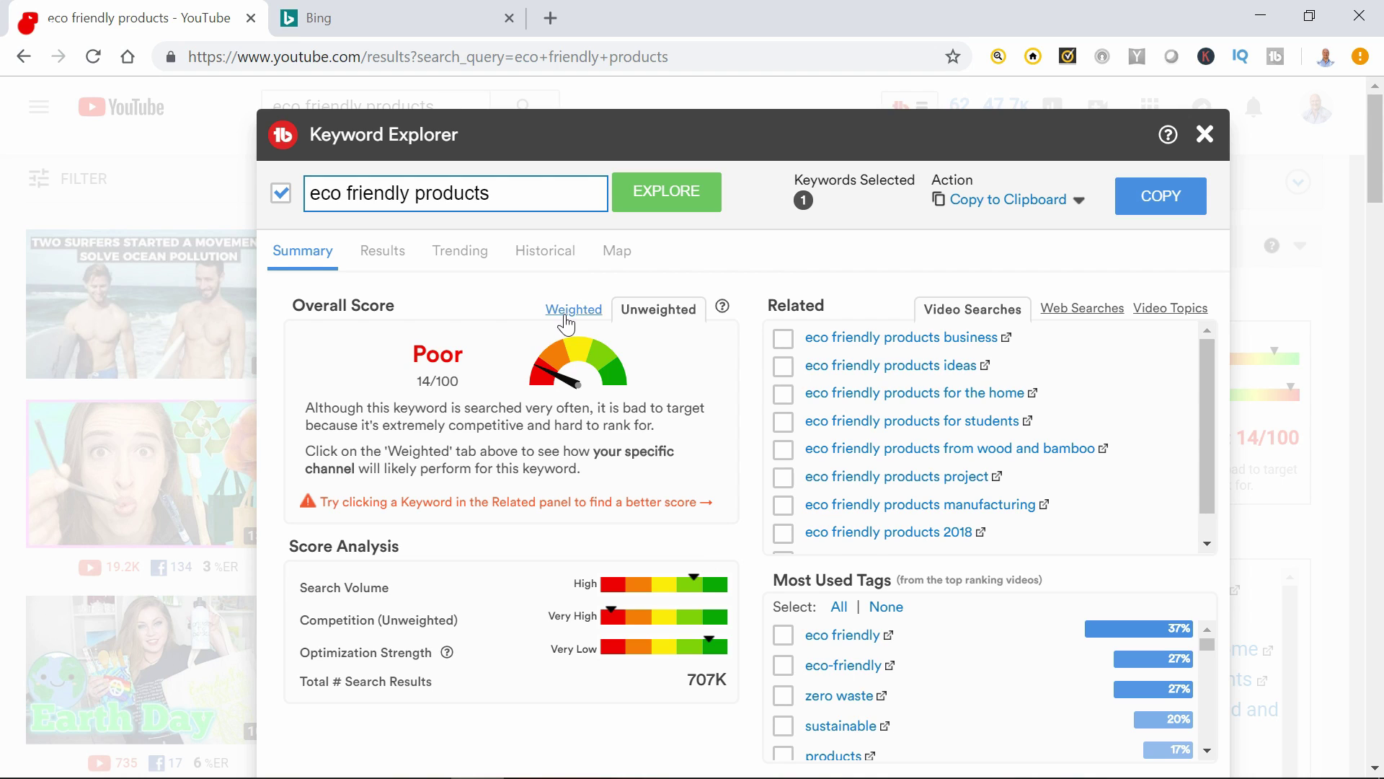
Compare the weighted and unweighted overall scores for "eco friendly products", ending on the weighted score
left_click(567, 318)
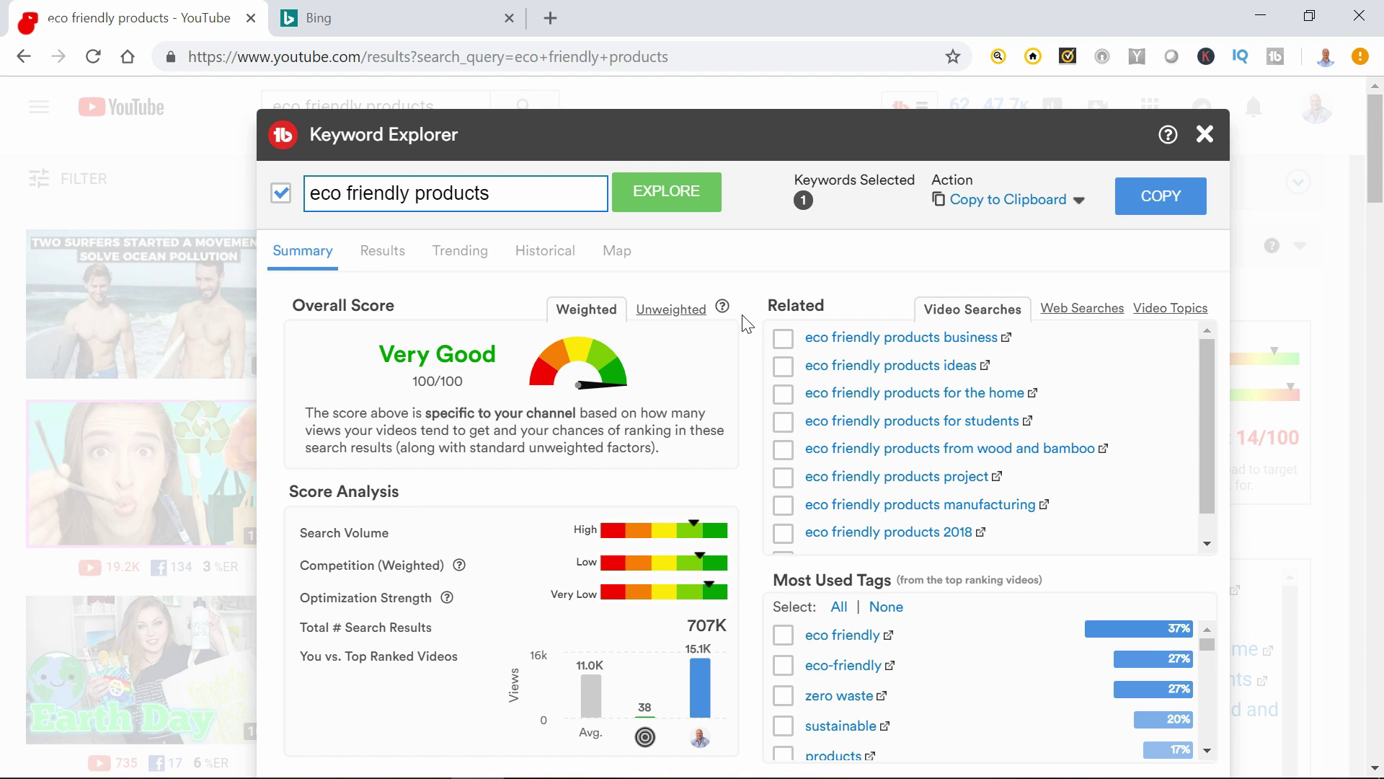
left_click(674, 311)
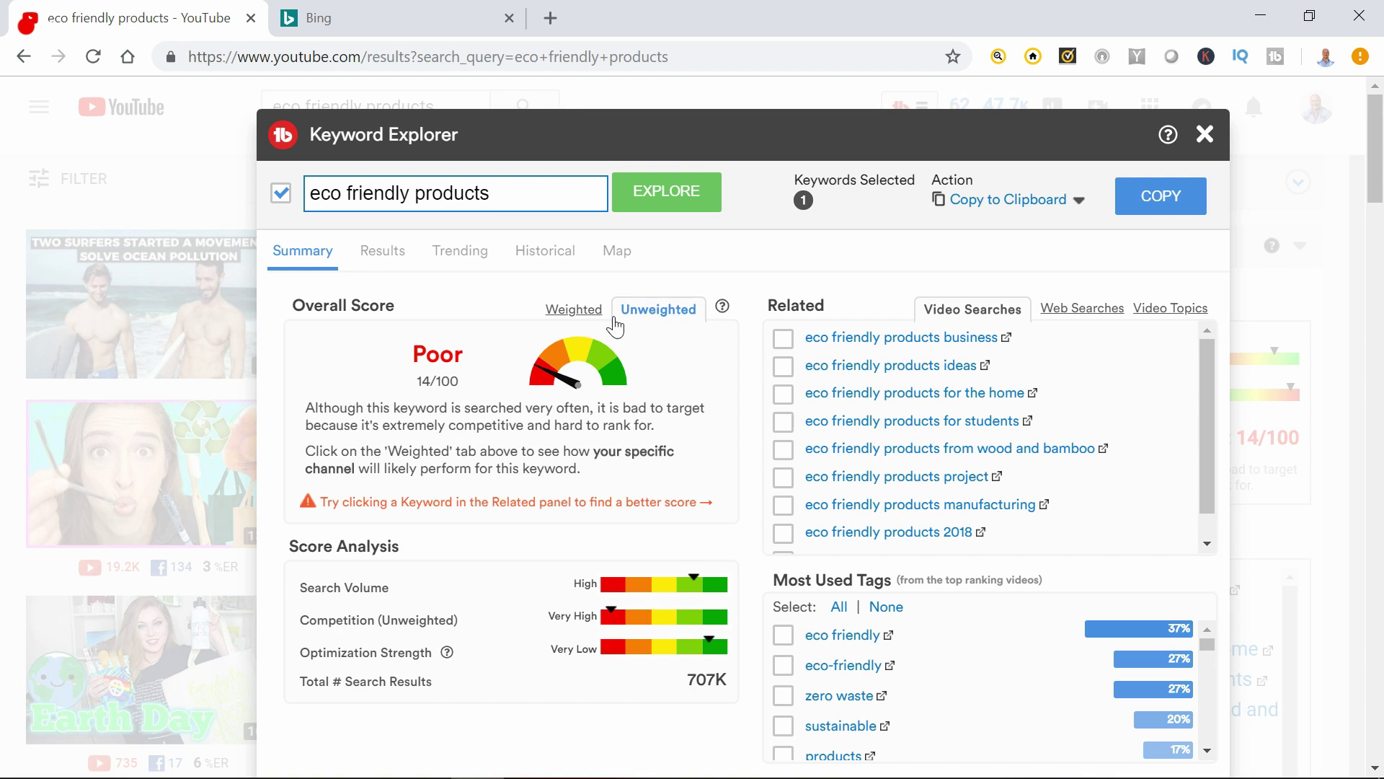
left_click(585, 318)
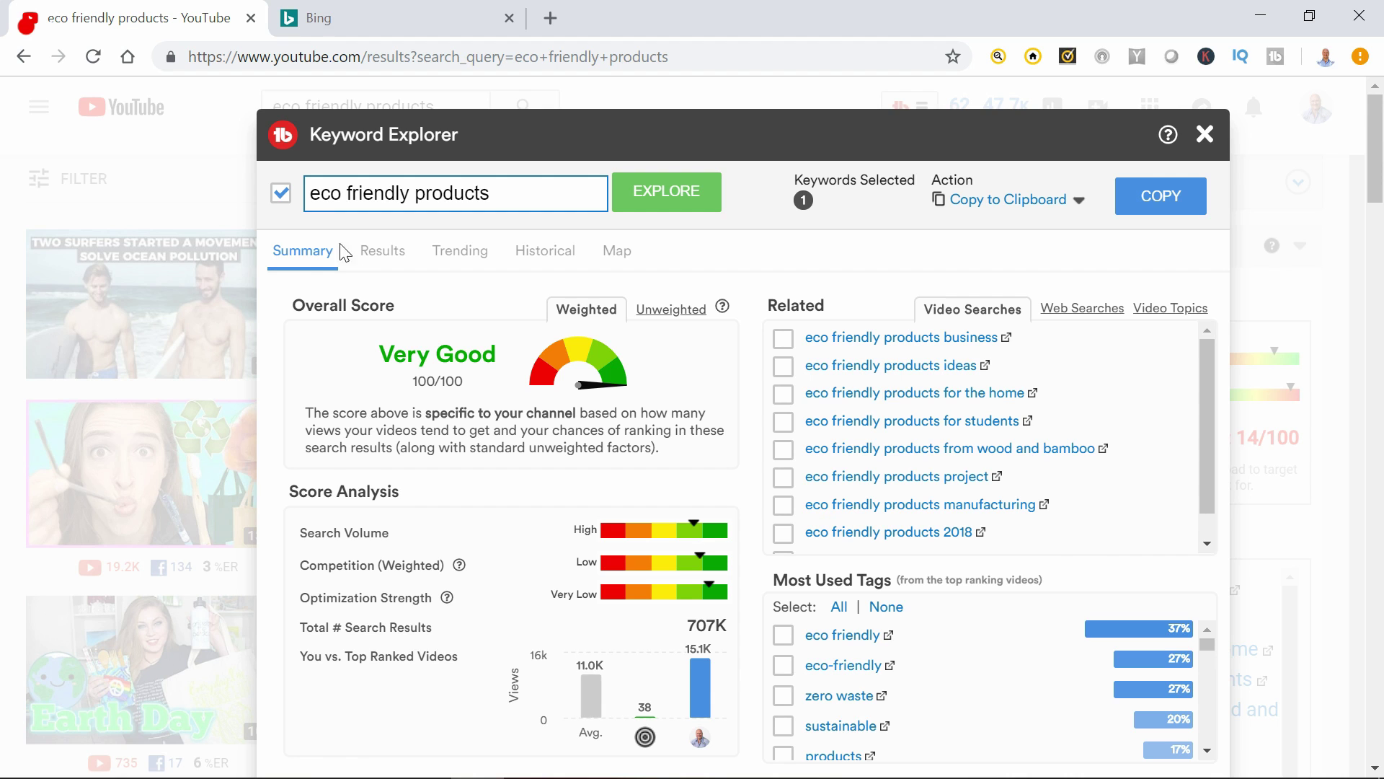
Examine the top-ranking channels and the ranked search results for "eco friendly products" in Keyword Explorer
left_click(376, 266)
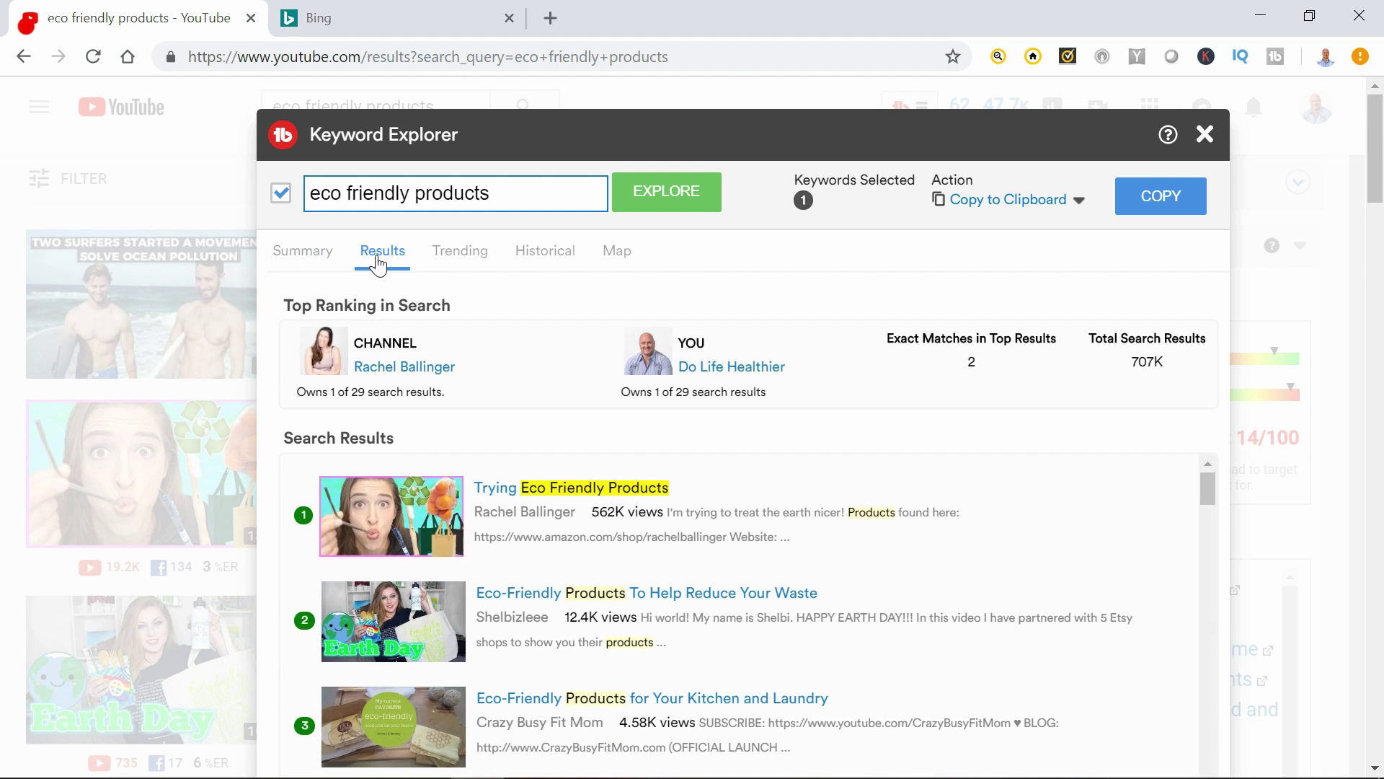
scroll(392, 527, "down", 15)
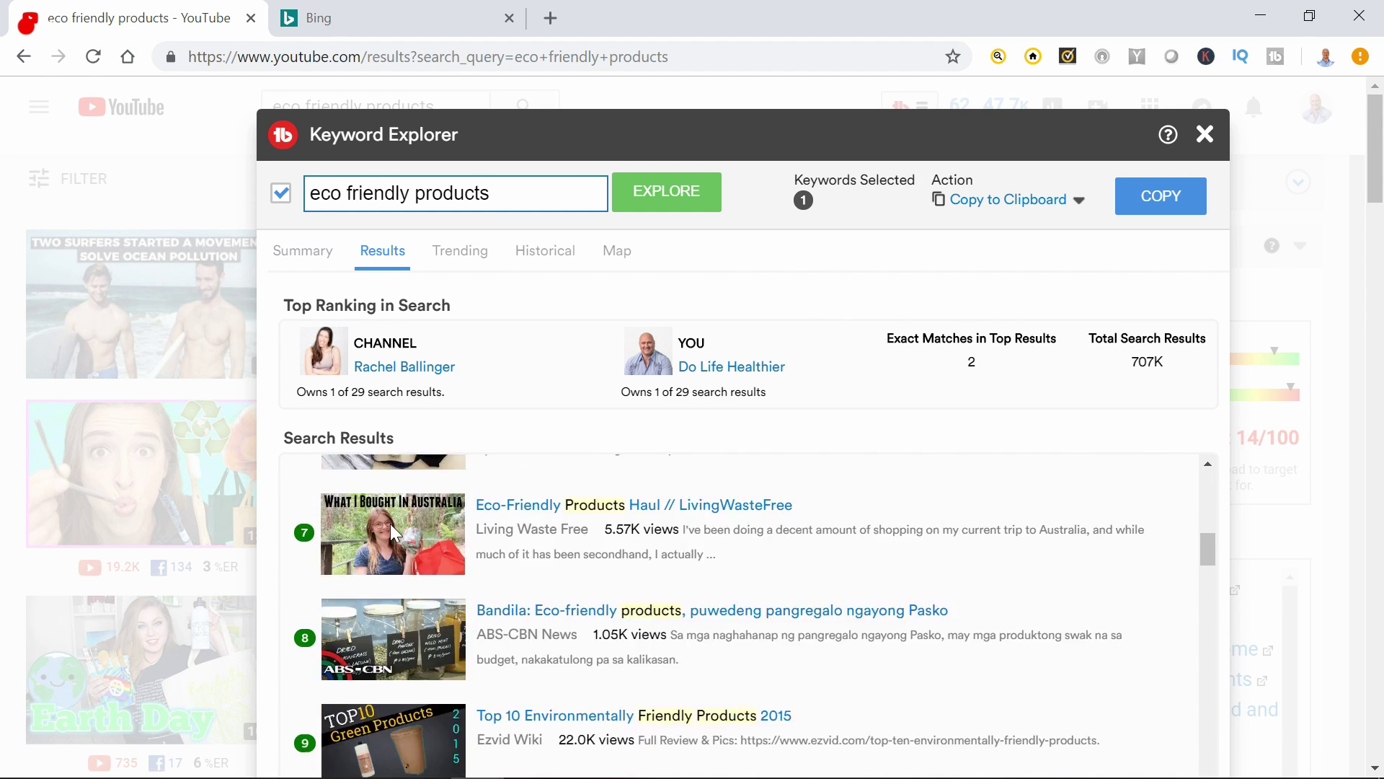
scroll(391, 523, "down", 5)
Return to the keyword summary and check the unweighted score once more before restoring the weighted one
left_click(311, 250)
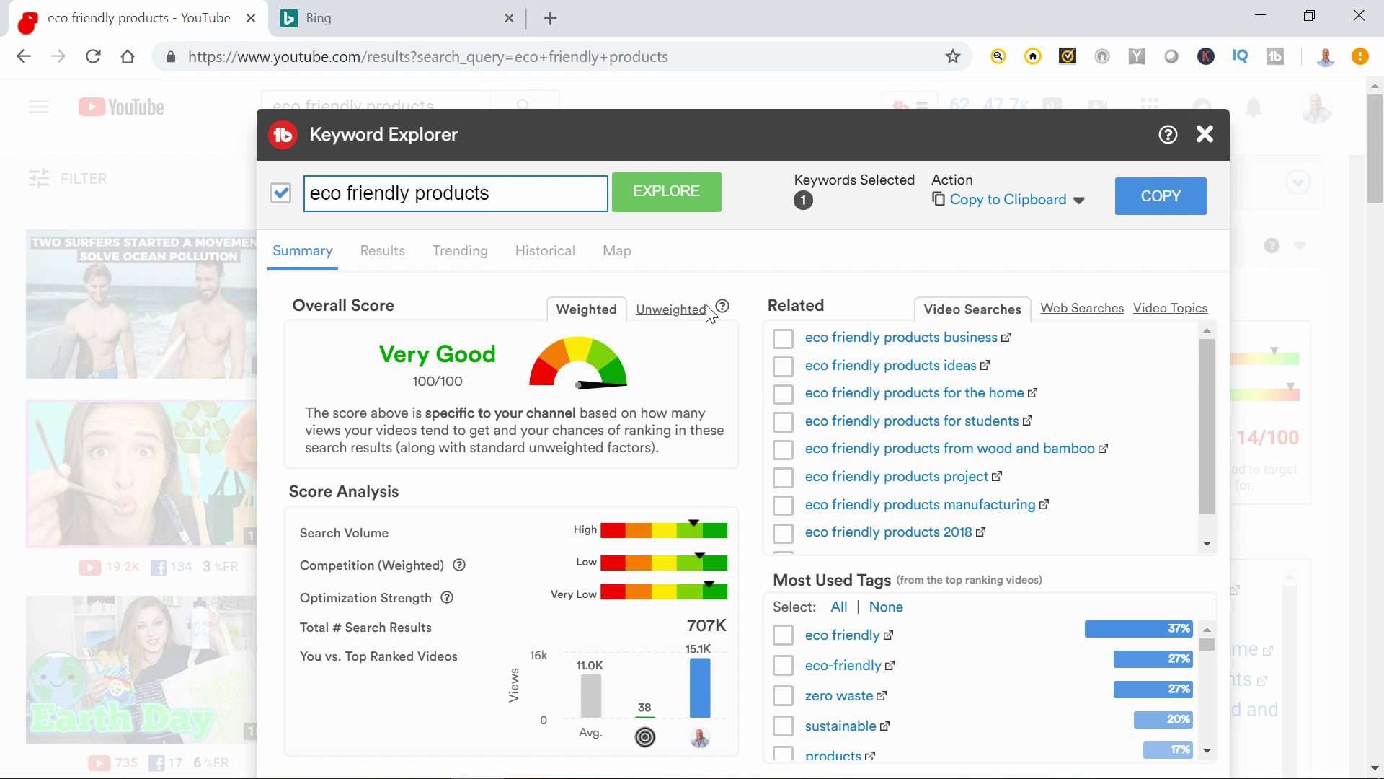
left_click(671, 311)
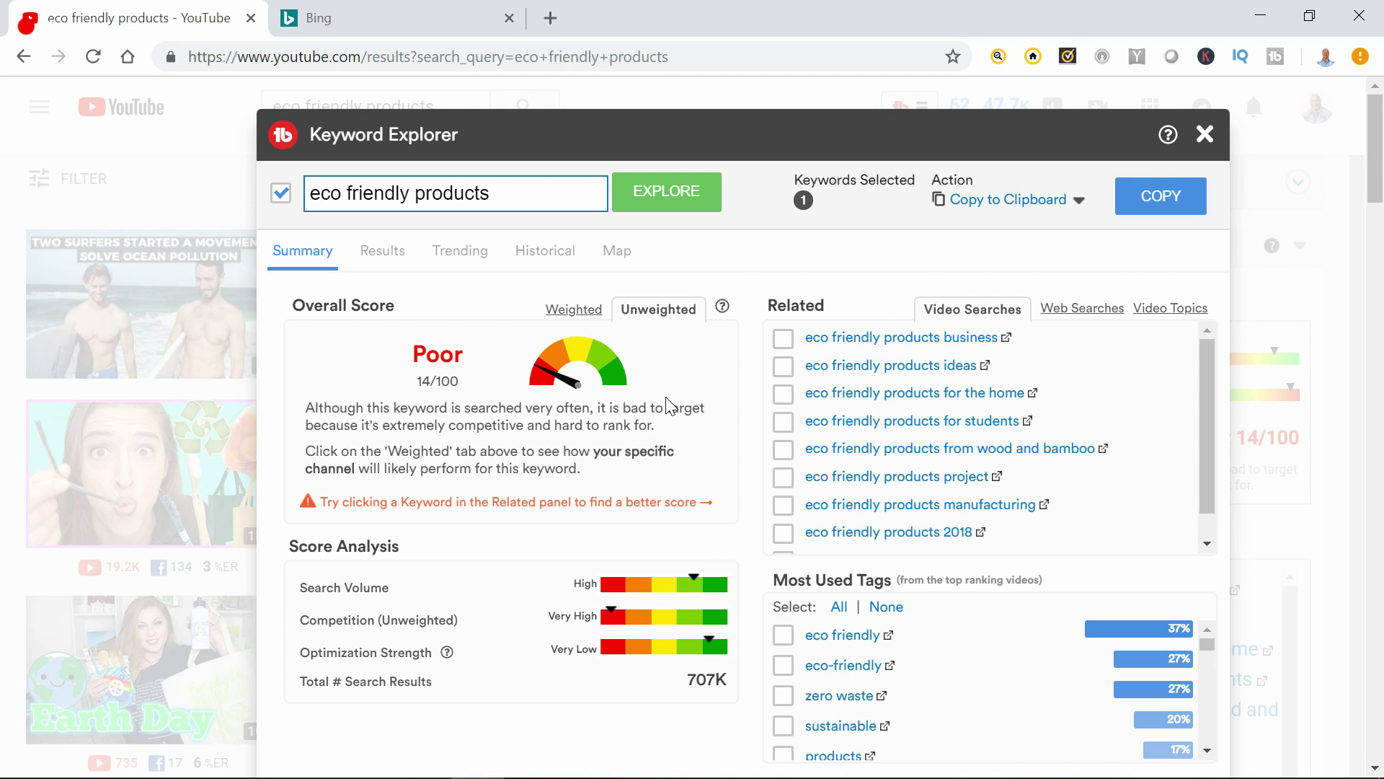
left_click(575, 316)
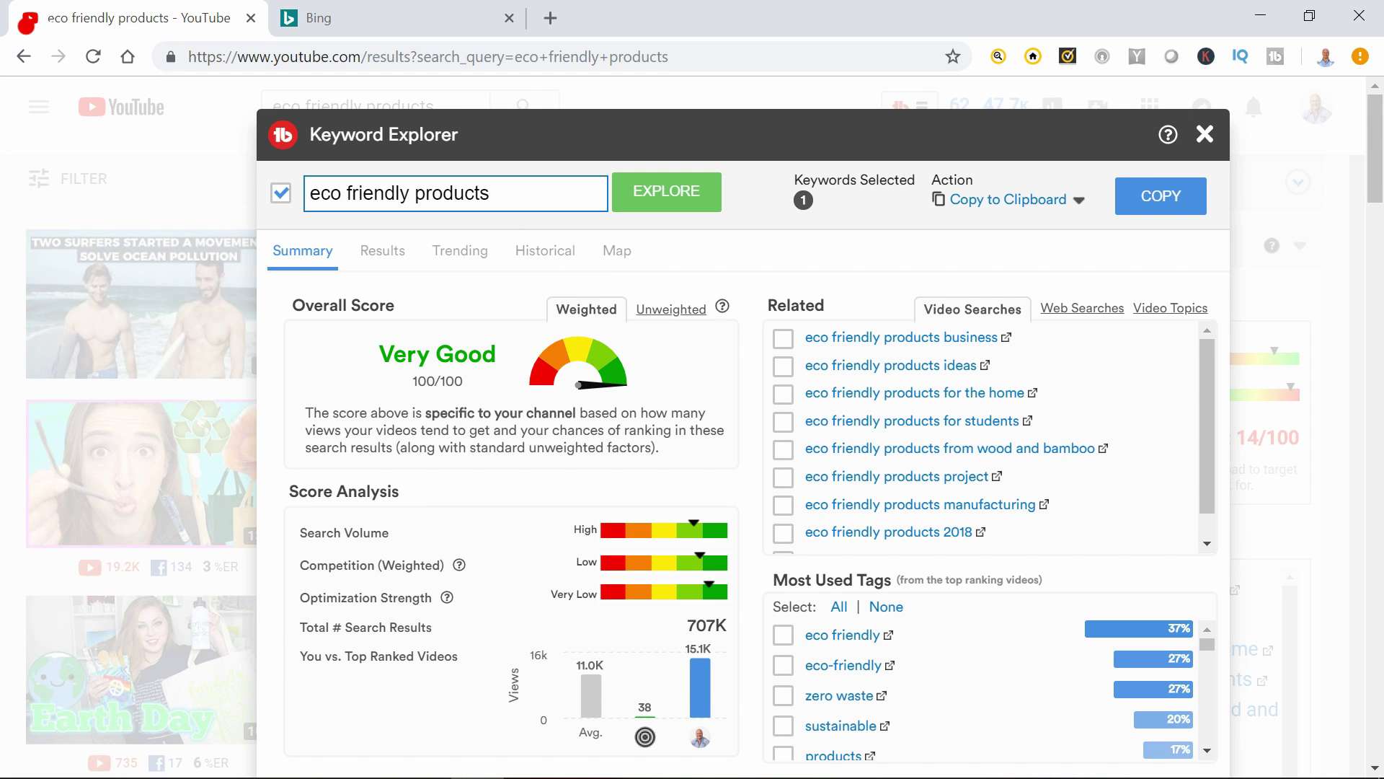
double_click(322, 194)
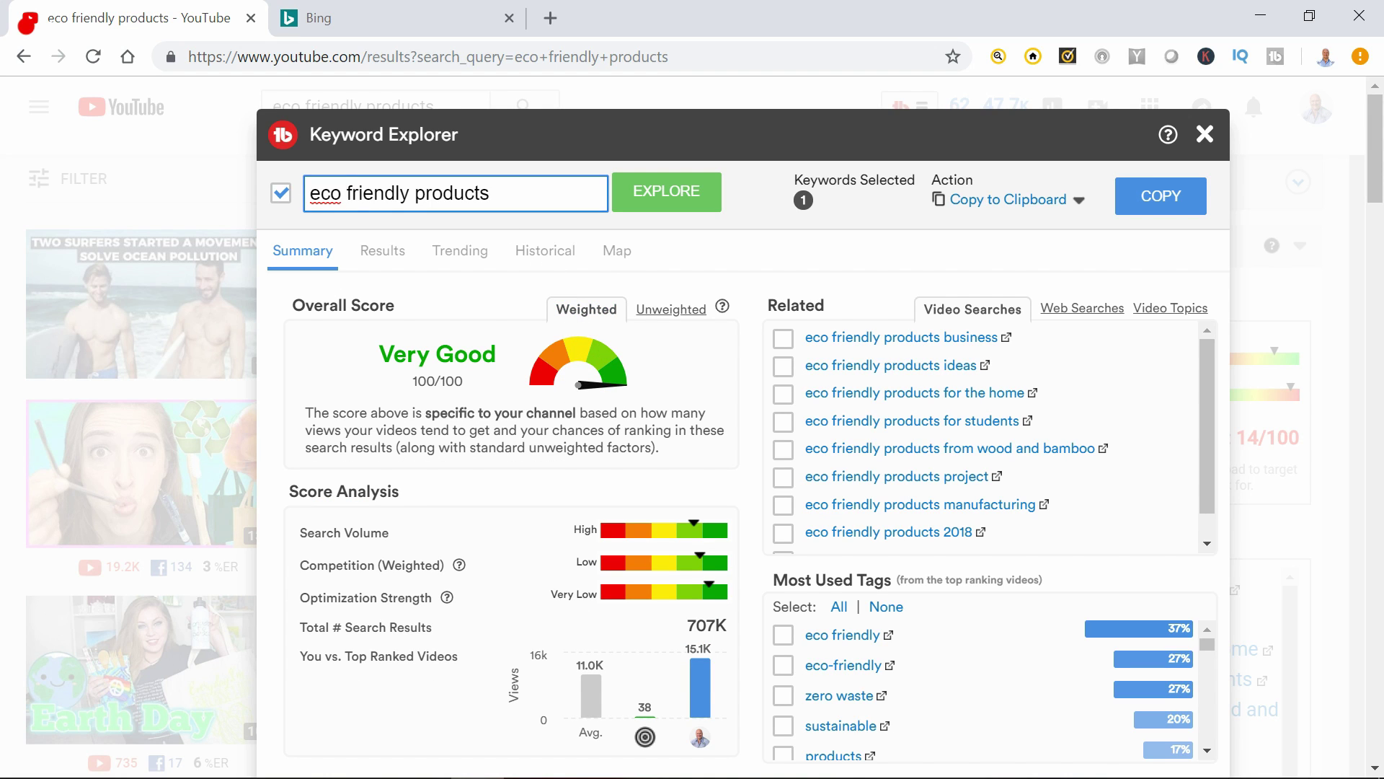
type("e")
key("BackSpace")
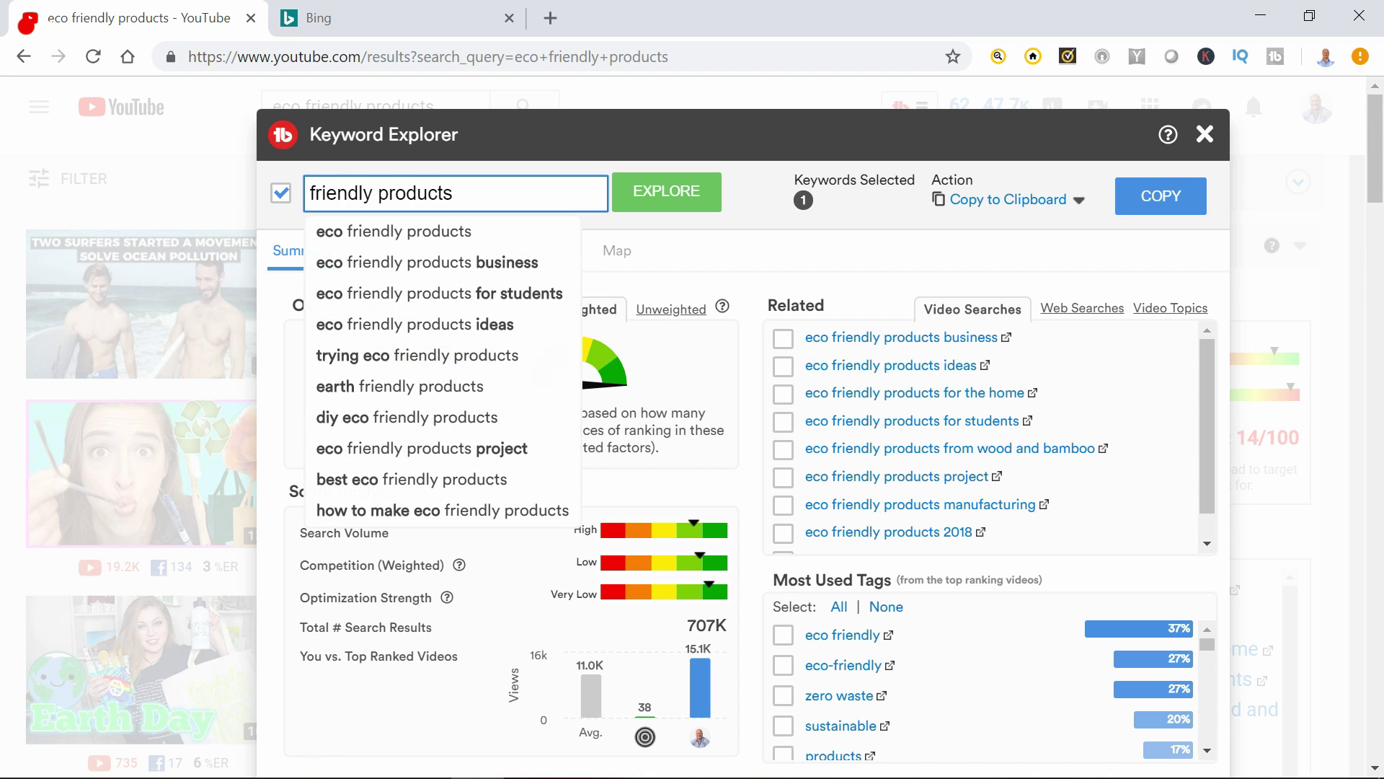
type("eco")
left_click(673, 509)
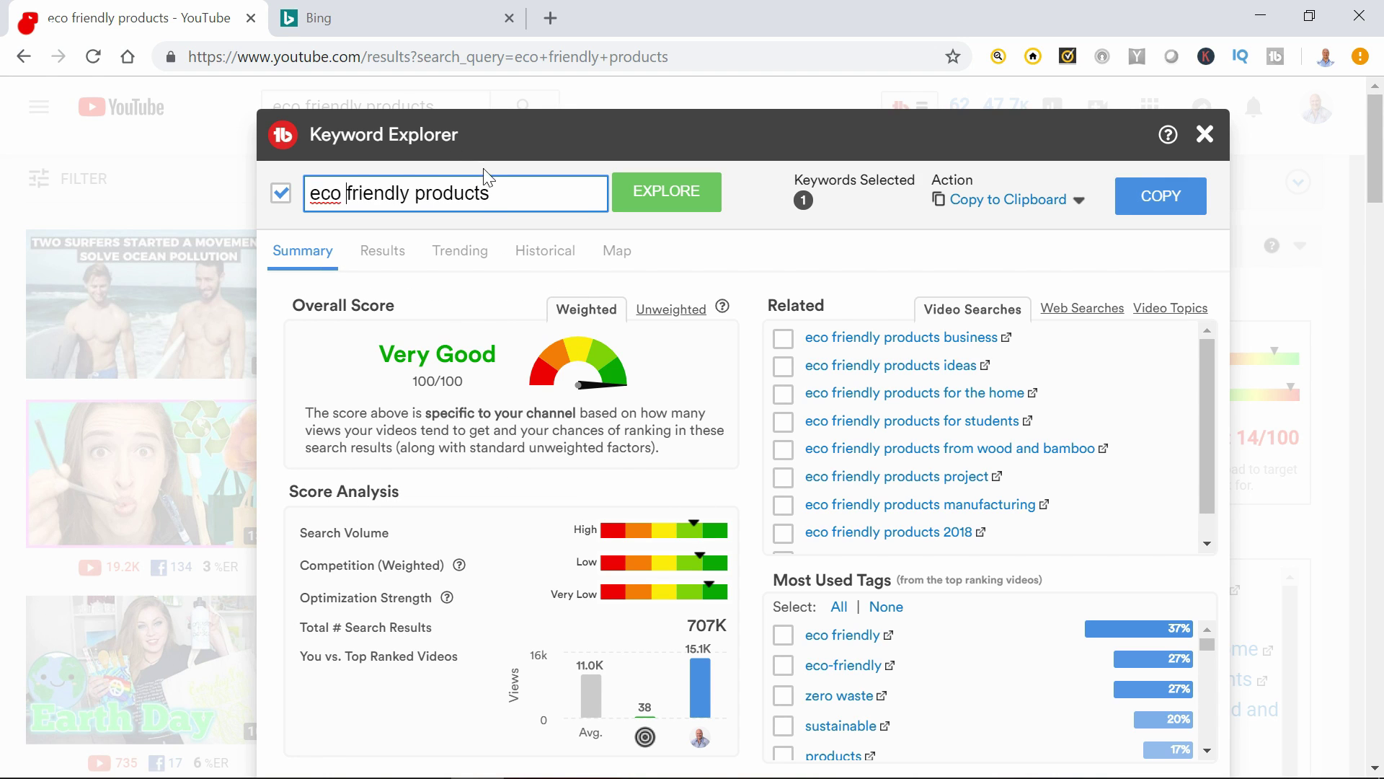
Shorten the keyword to "eco friendly" and explore it
key("BackSpace")
key("BackSpace")
key("BackSpace")
key("BackSpace")
key("BackSpace")
key("BackSpace")
key("BackSpace")
key("BackSpace")
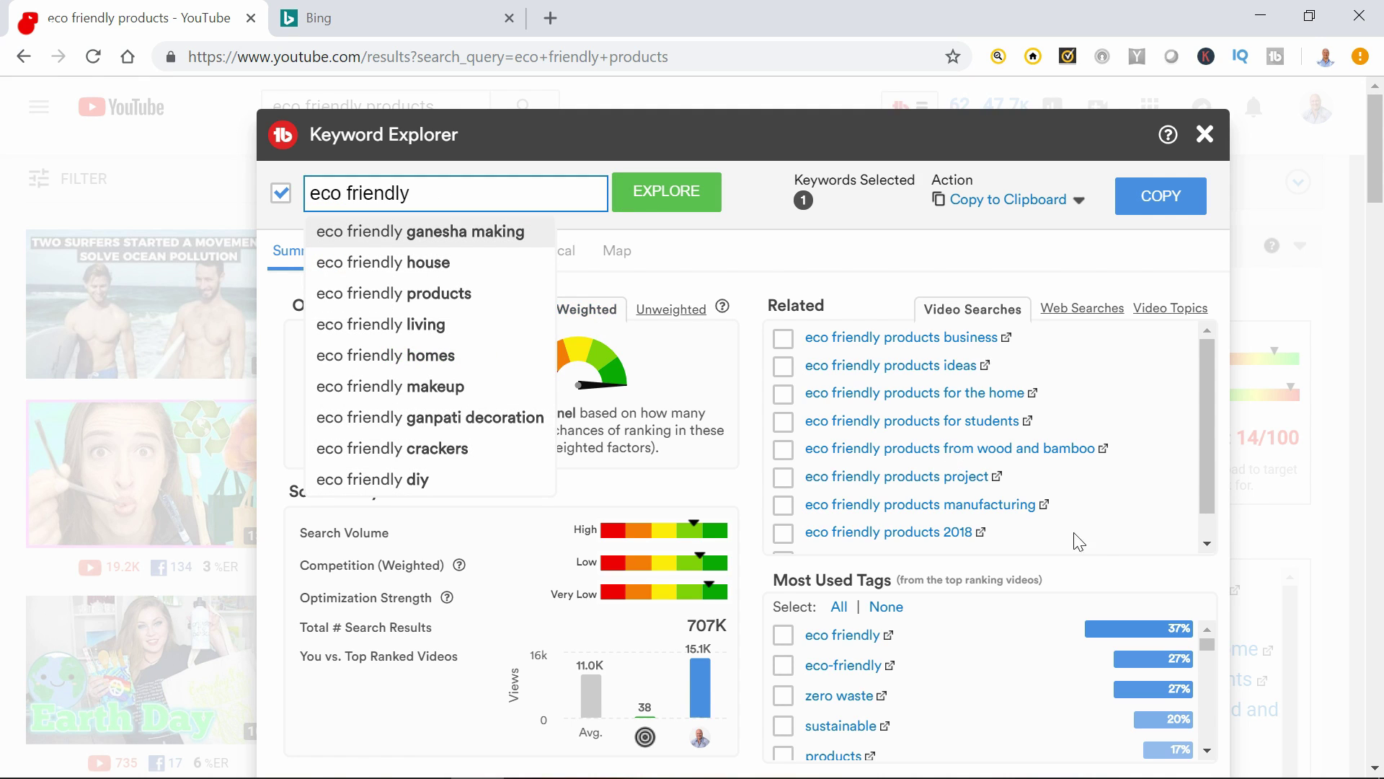
key("Return")
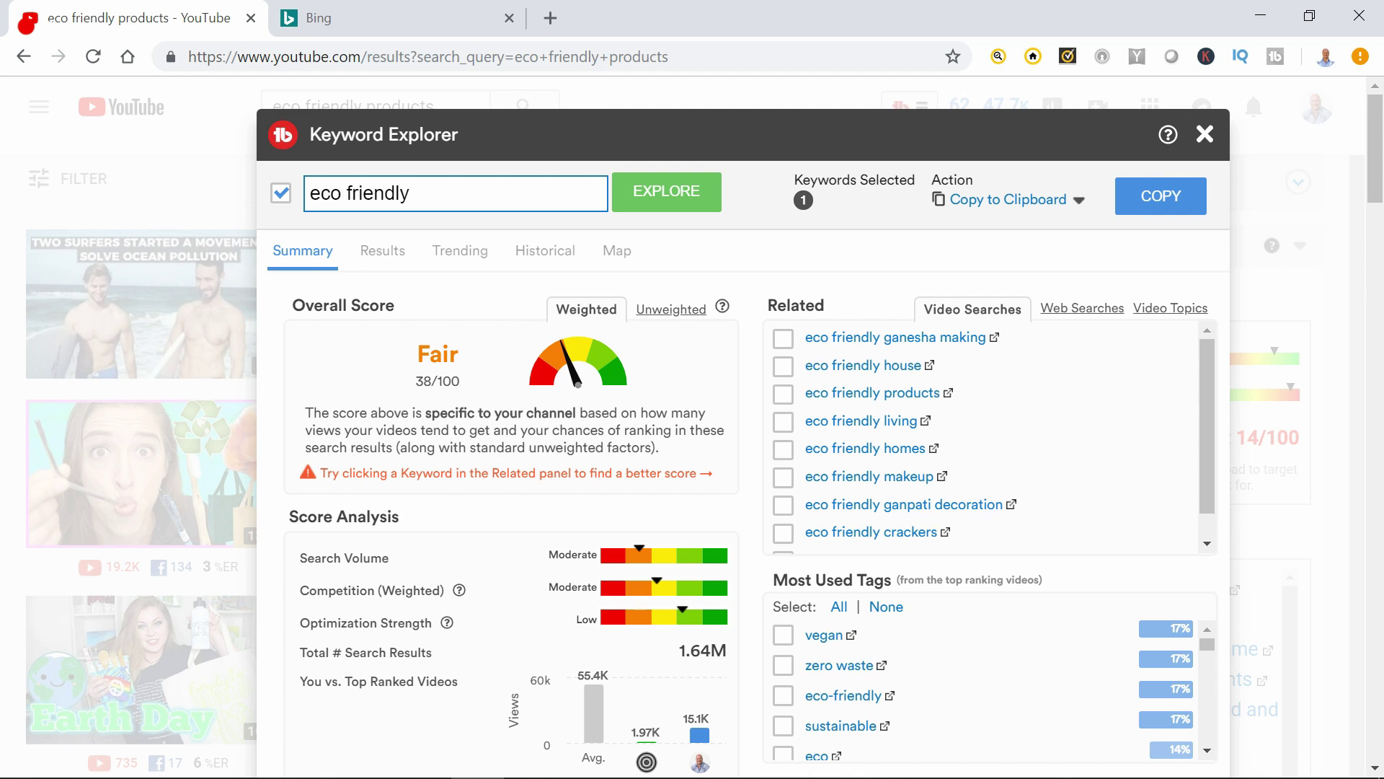
Move the Keyword Explorer window up to expose the recent keywords, and compare "eco friendly products" with "eco friendly" from that history
scroll(705, 152, "down", 3)
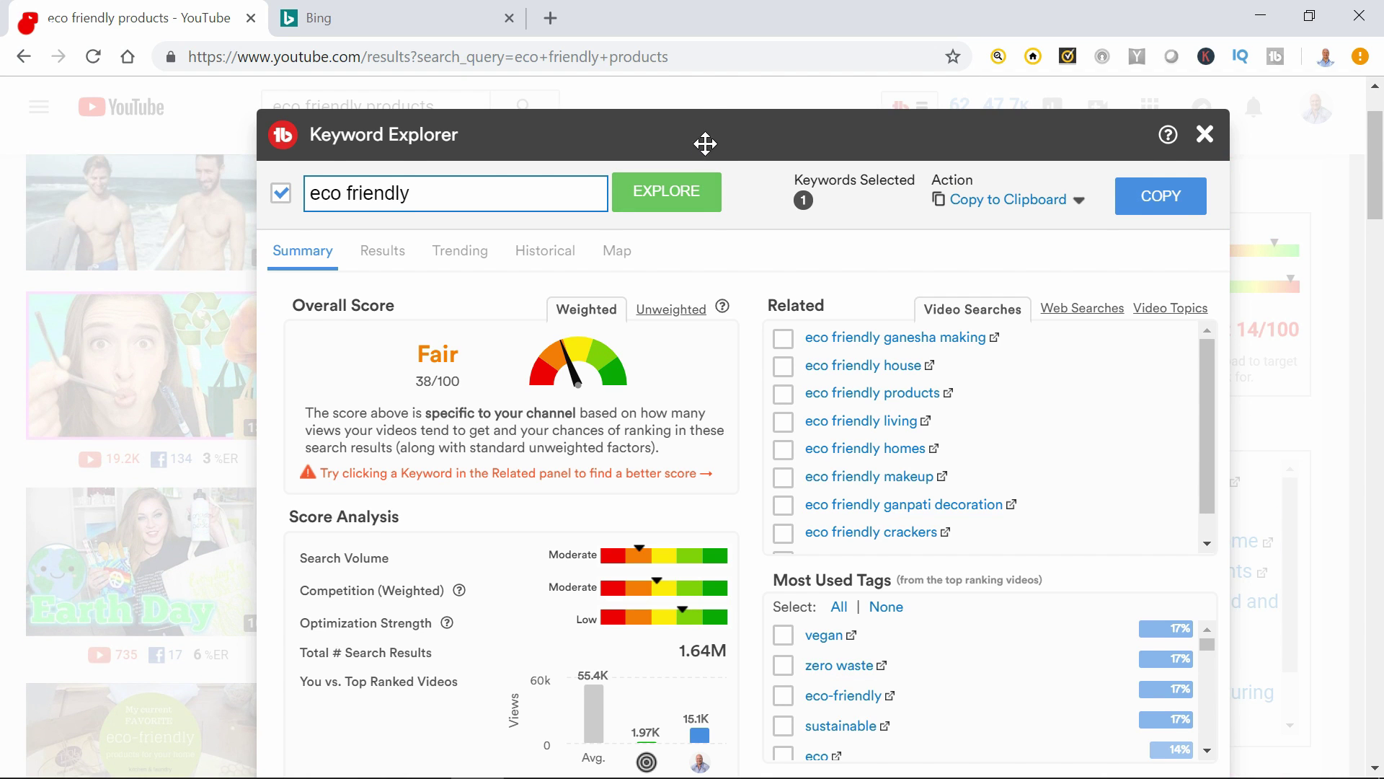
left_click_drag(705, 144, 685, 61)
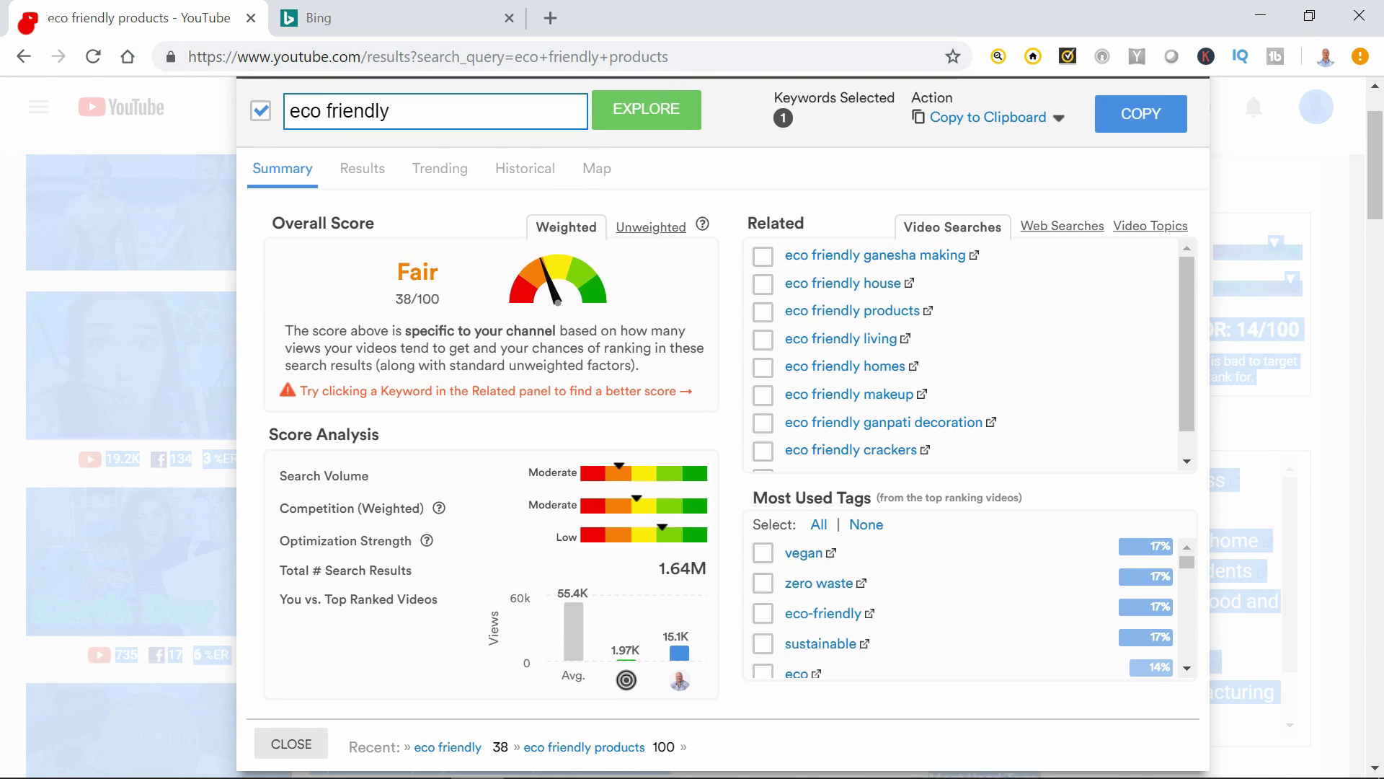
left_click(579, 750)
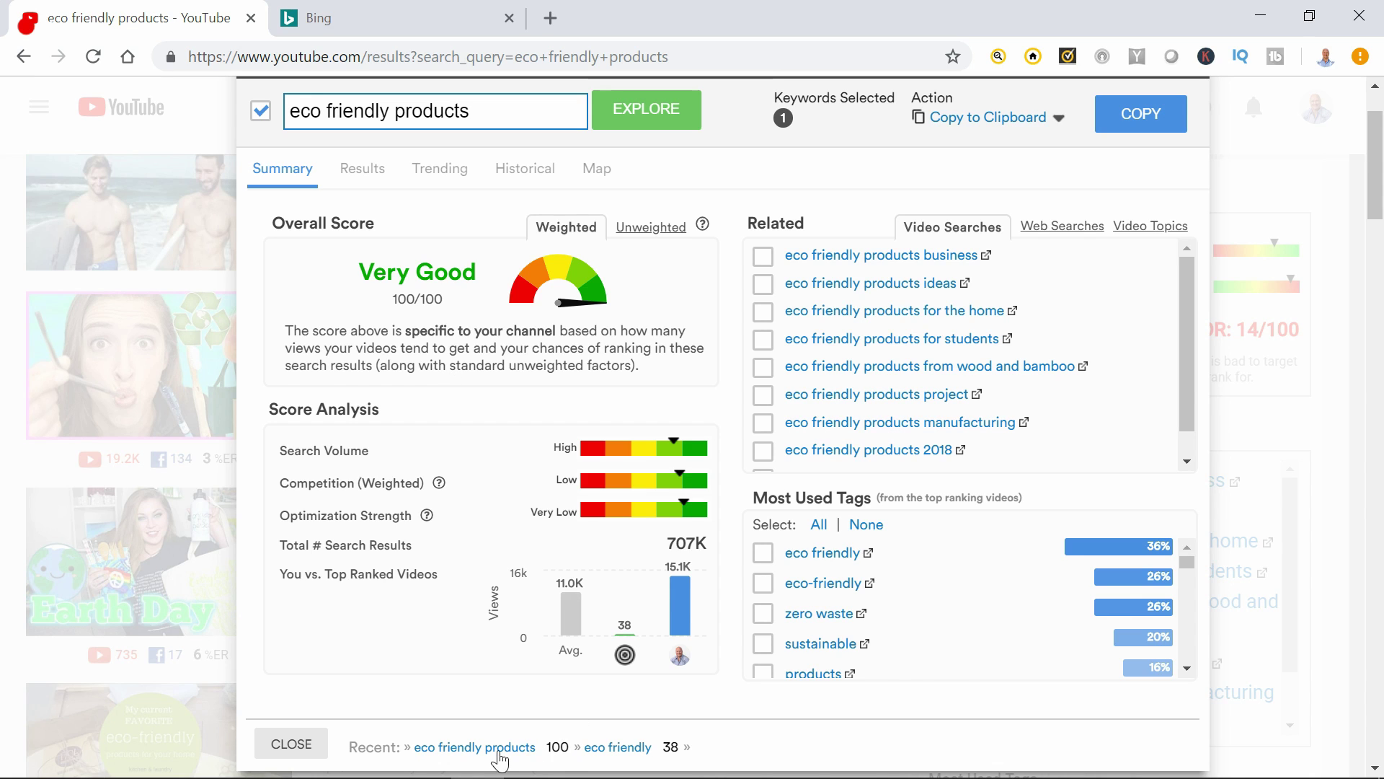
left_click(613, 754)
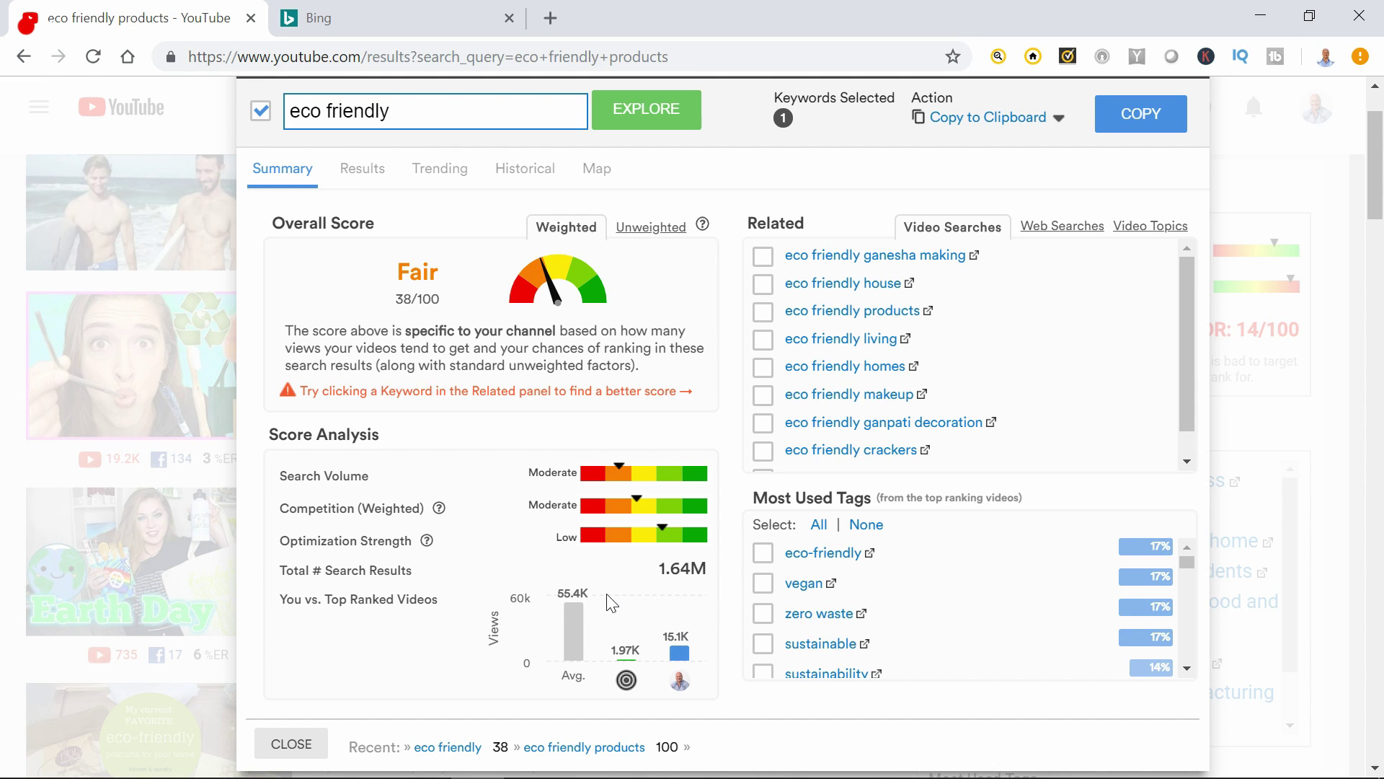
Highlight the keyword "eco friendly" and view its unweighted overall score
left_click_drag(393, 111, 283, 110)
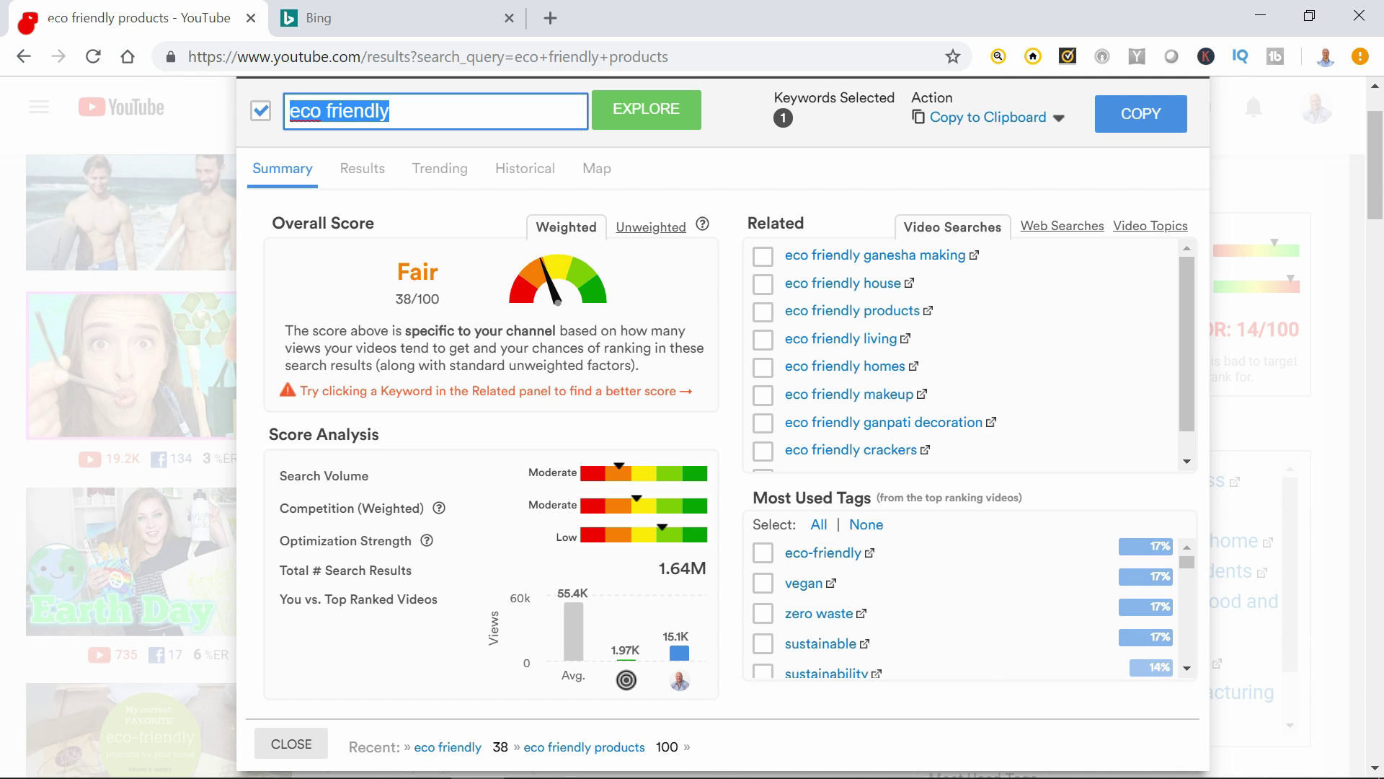
left_click(422, 113)
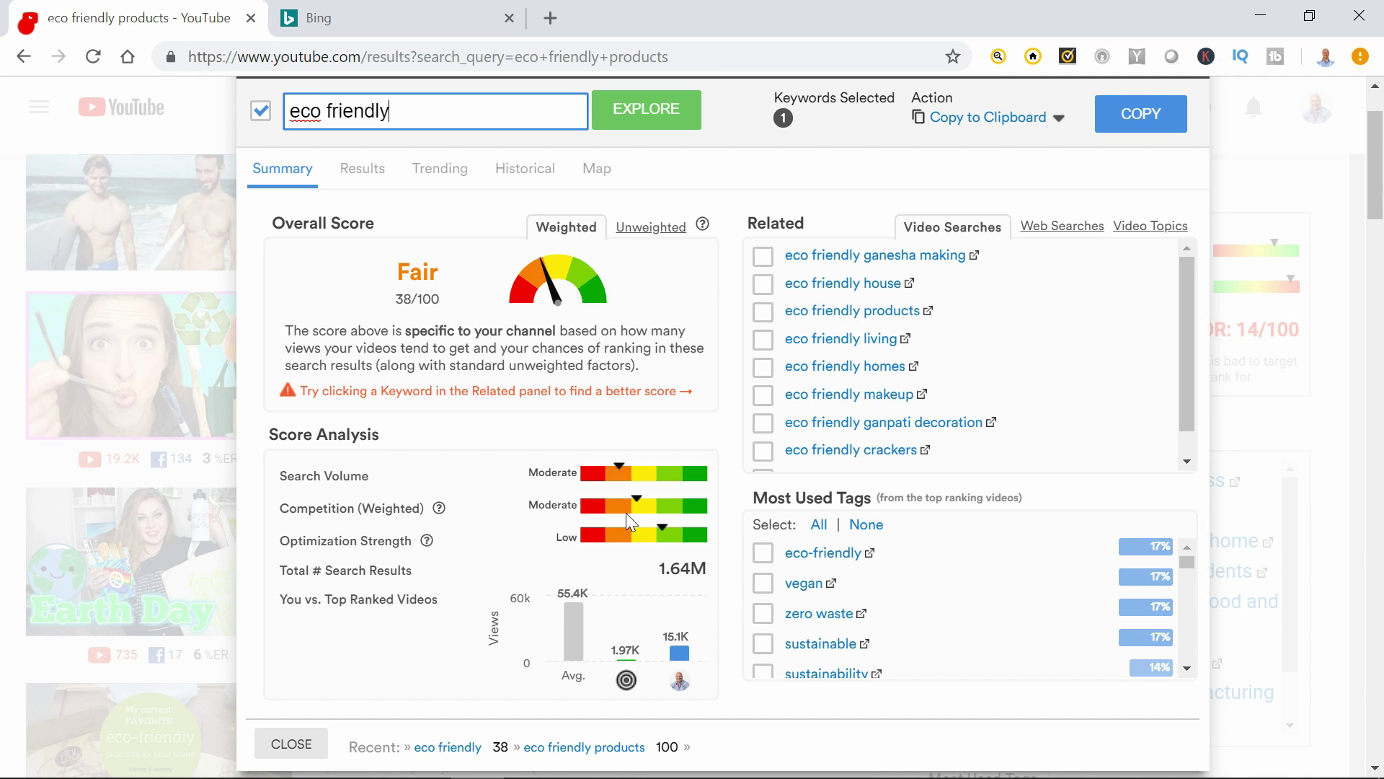
left_click(639, 230)
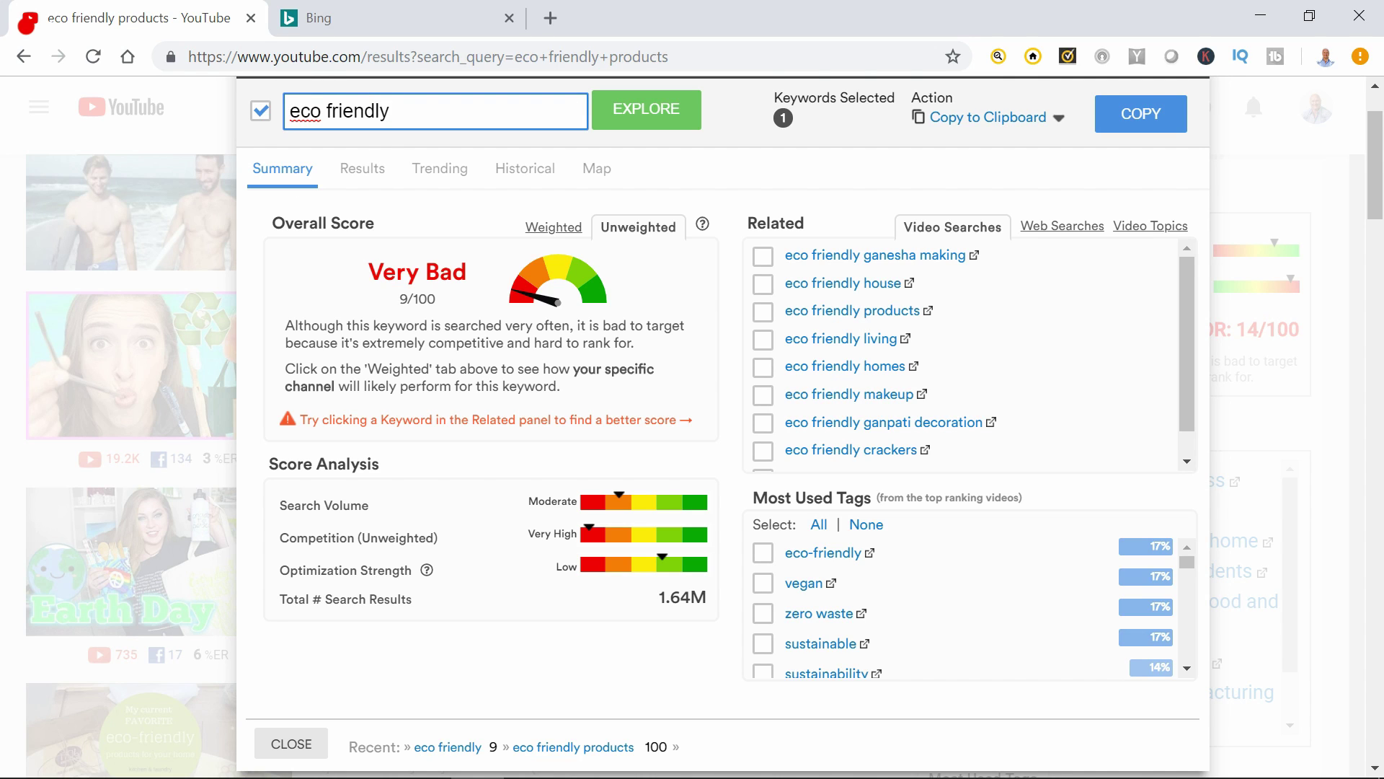
Explore the keyword "best eco friendly products" and compare it with the recent keyword "eco friendly", returning to the longer one
type("best eco friendly ")
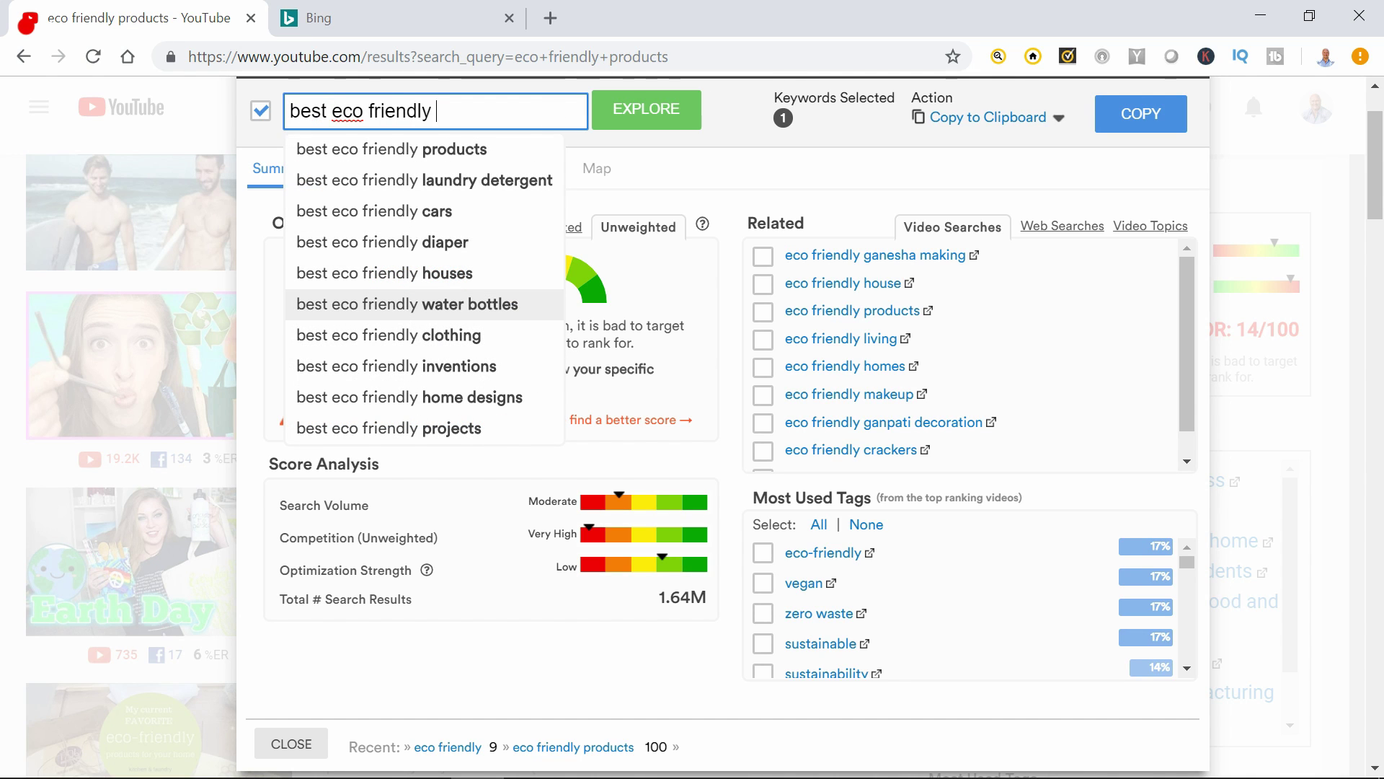
type("products")
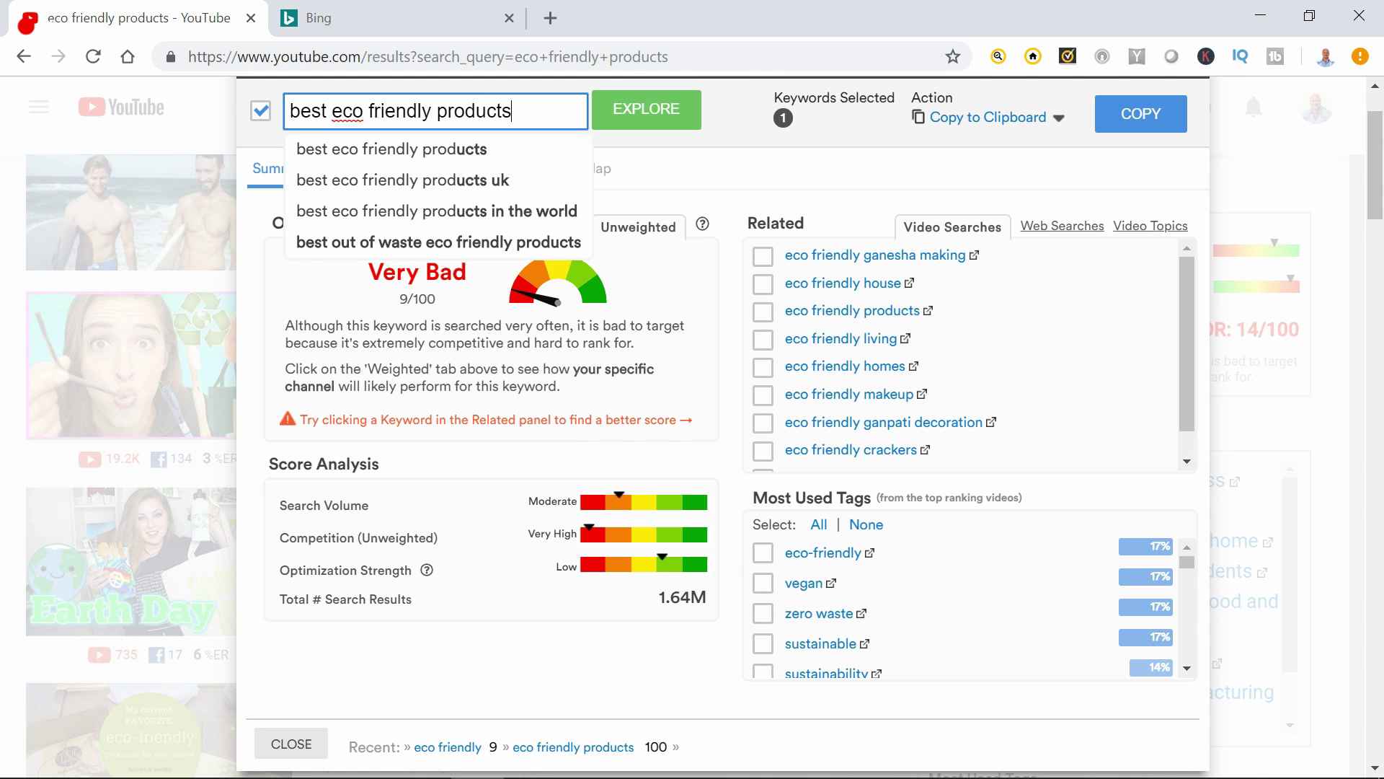
left_click(651, 122)
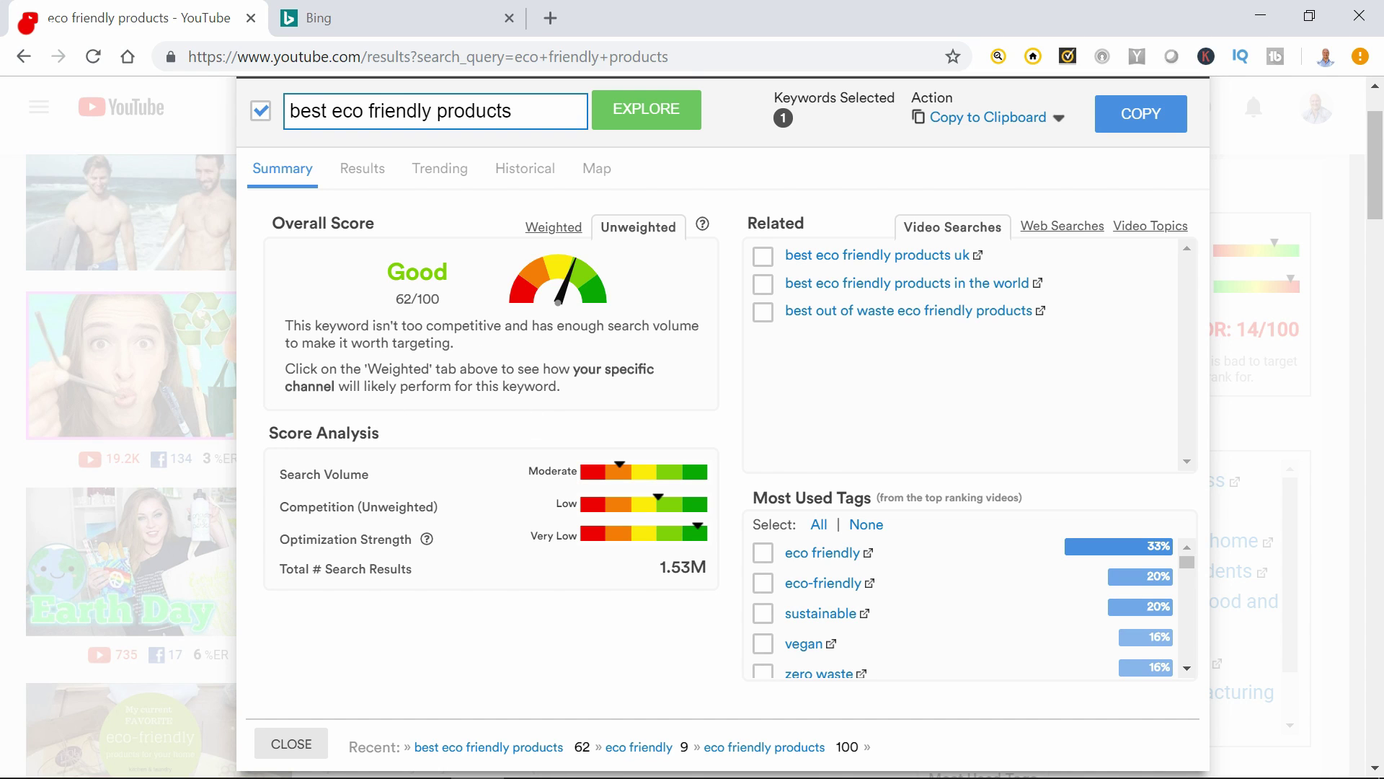
left_click(642, 747)
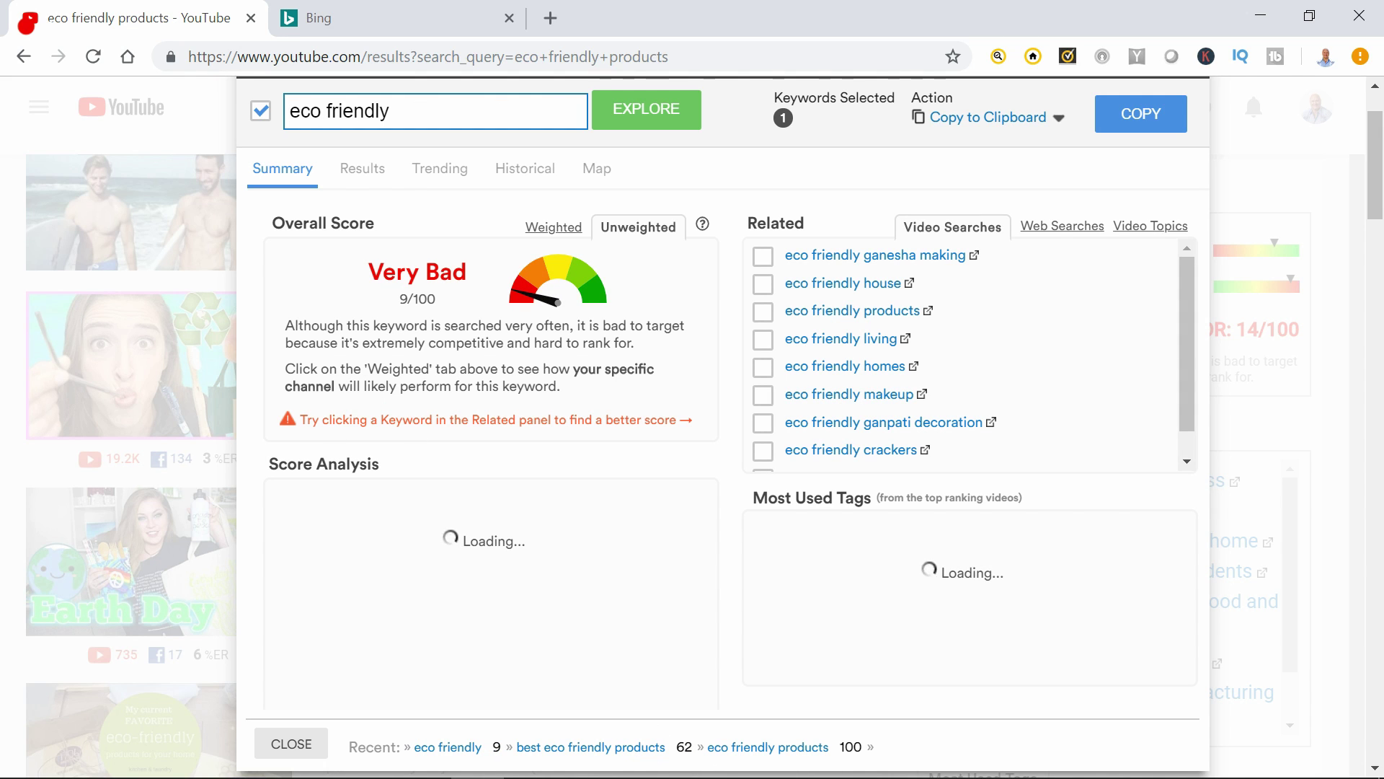
left_click(635, 746)
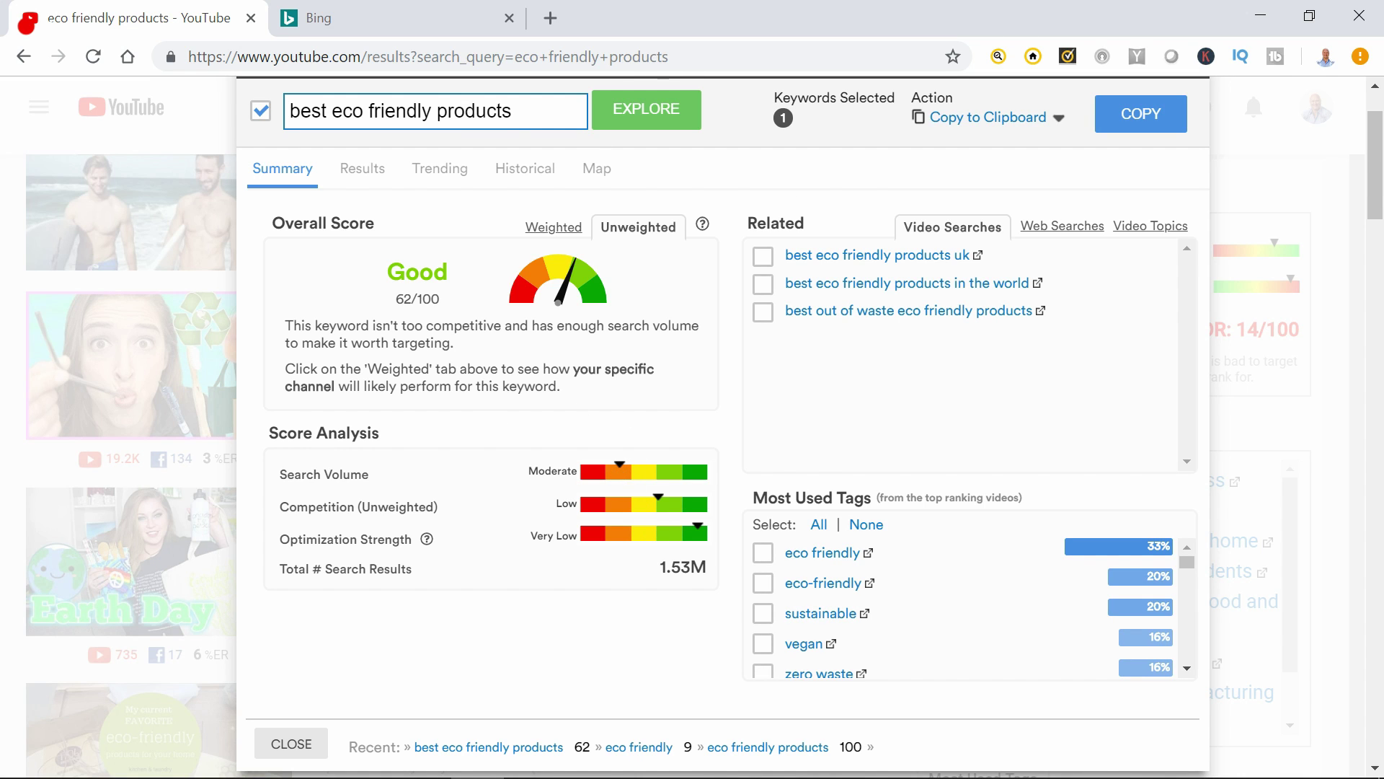
Copy the keyword "best eco friendly products" and close Keyword Explorer
left_click_drag(534, 111, 212, 108)
right_click(383, 118)
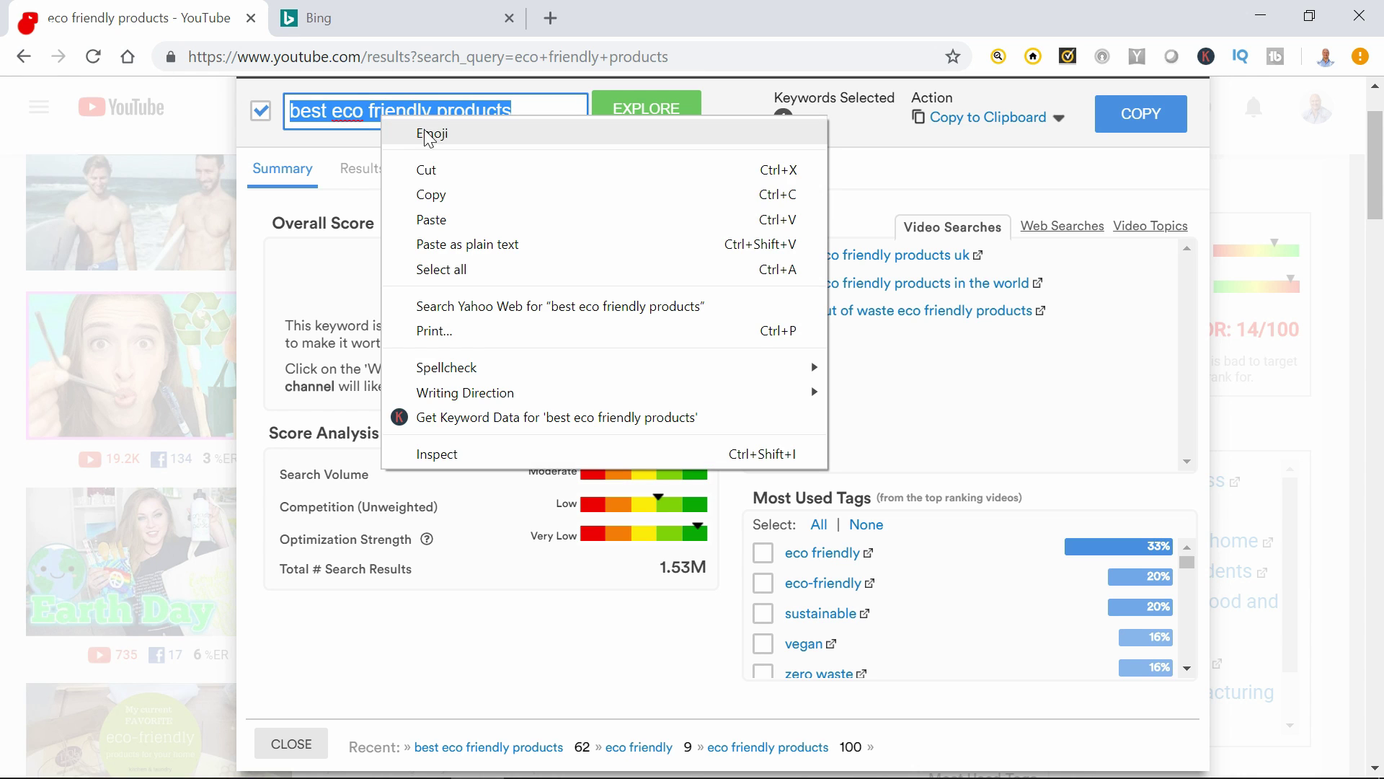
left_click(451, 193)
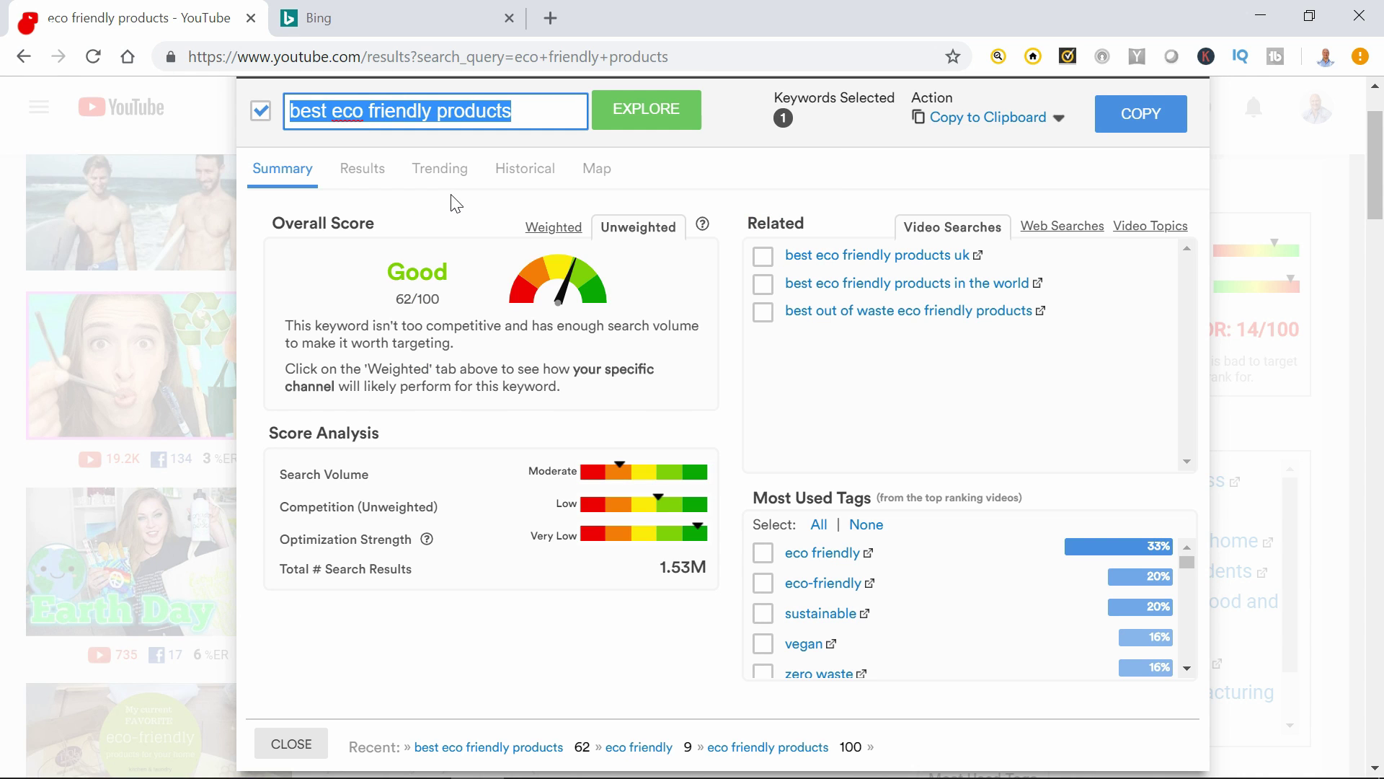
left_click(1008, 81)
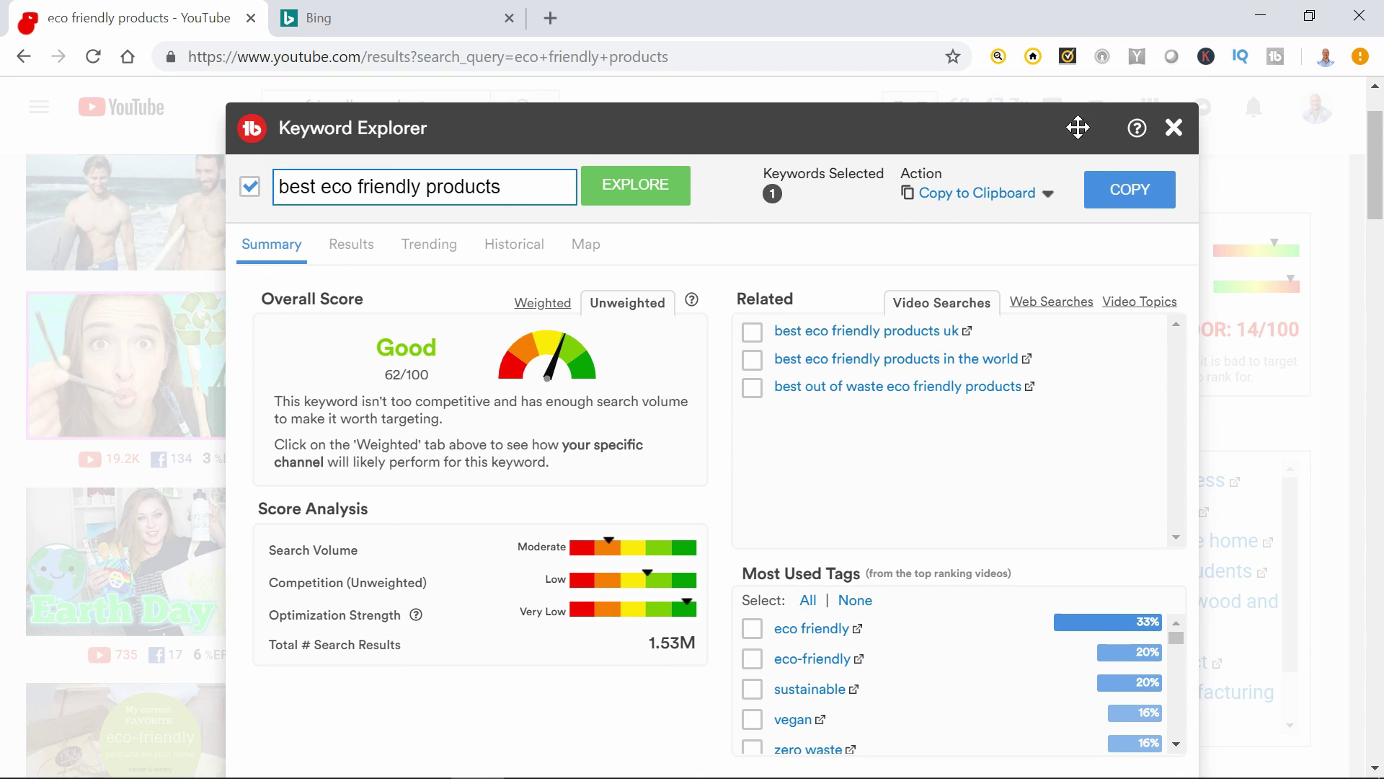
left_click(1173, 128)
Replace the YouTube search text with the copied keyword "best eco friendly products" and run the search
key("slash")
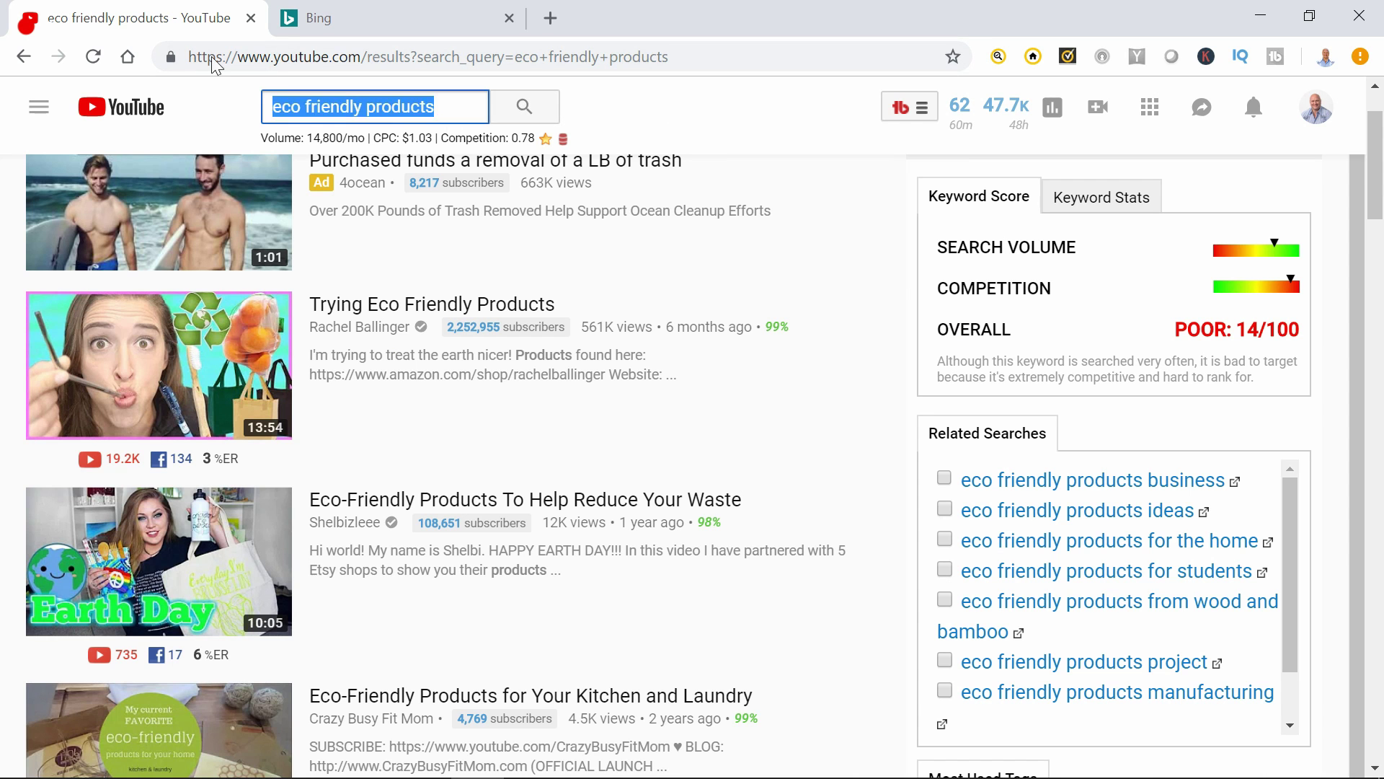
right_click(315, 100)
left_click(392, 204)
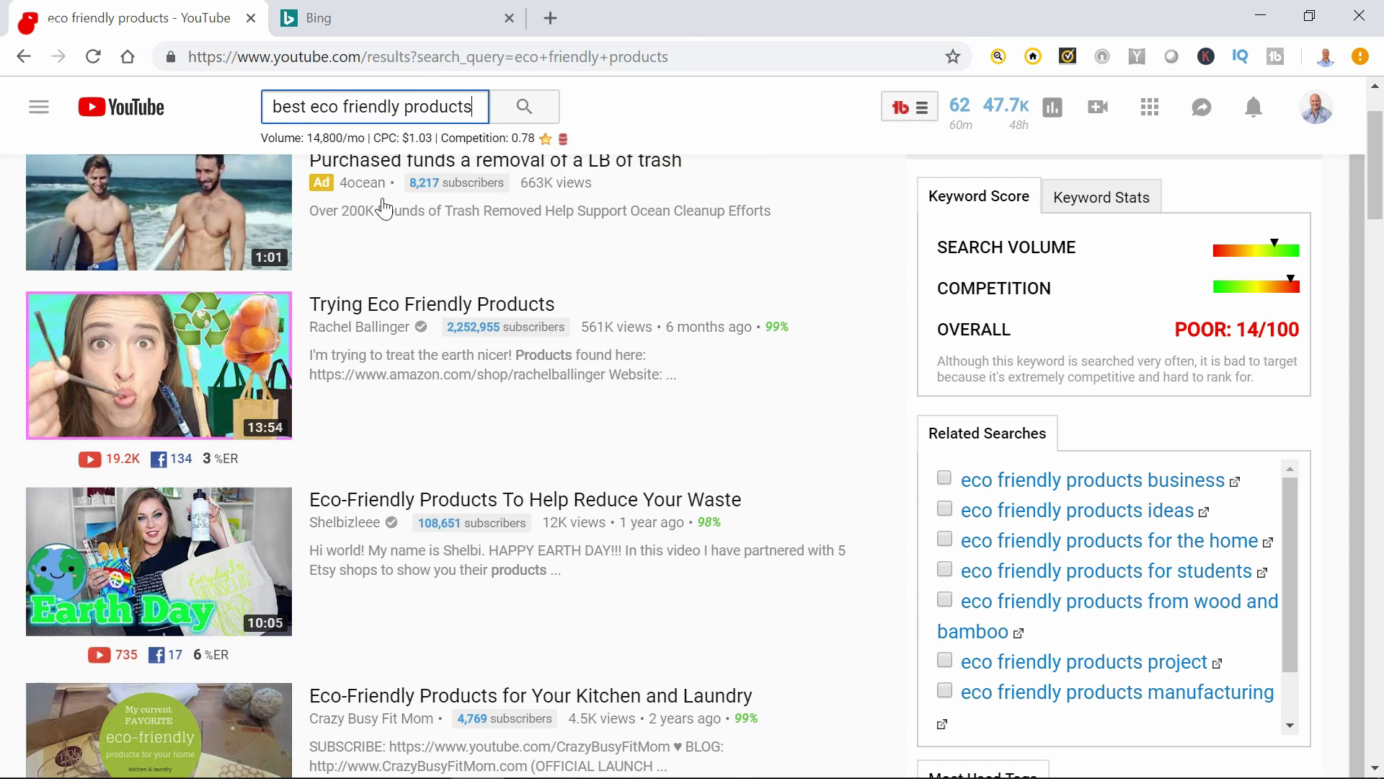
left_click(524, 108)
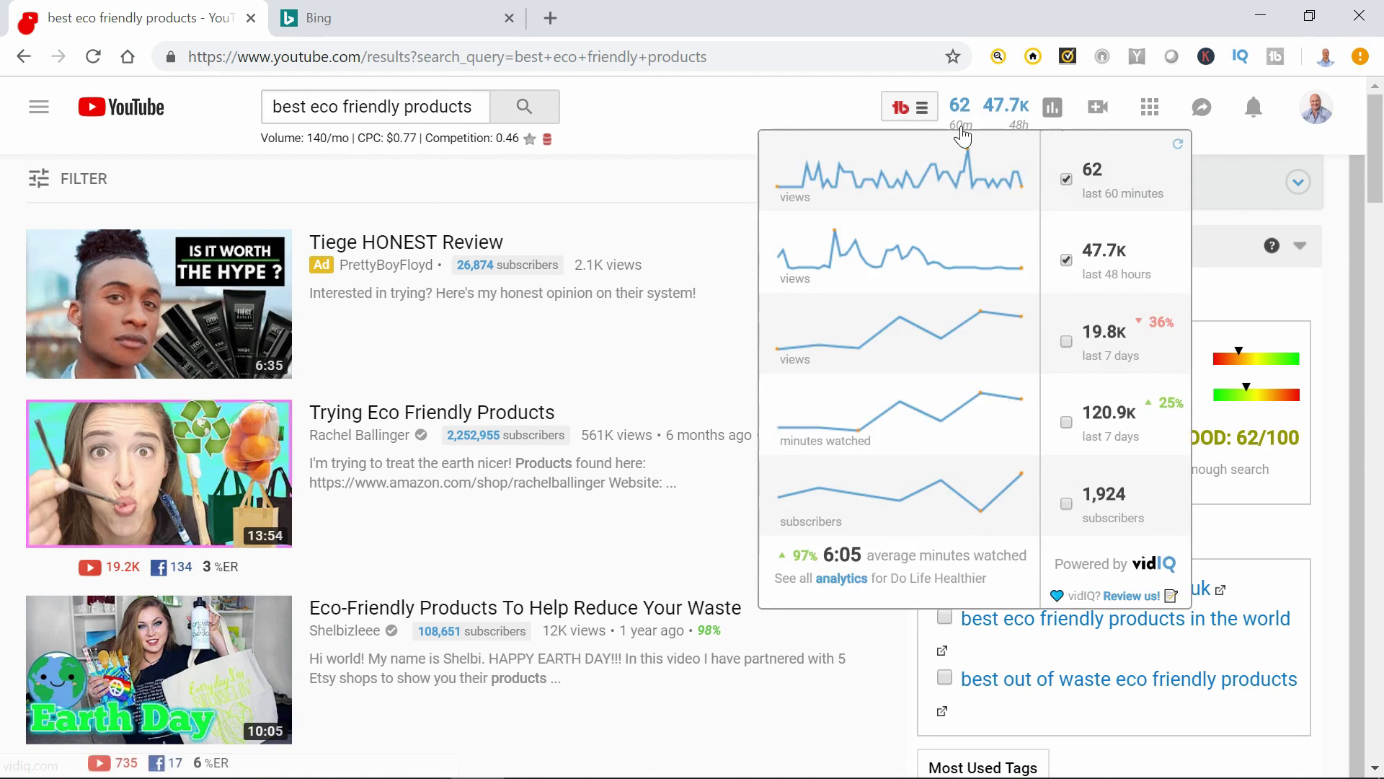
Reopen TubeBuddy's Keyword Explorer, explore the copied keyword "best eco friendly products", and show its related web searches
left_click(921, 117)
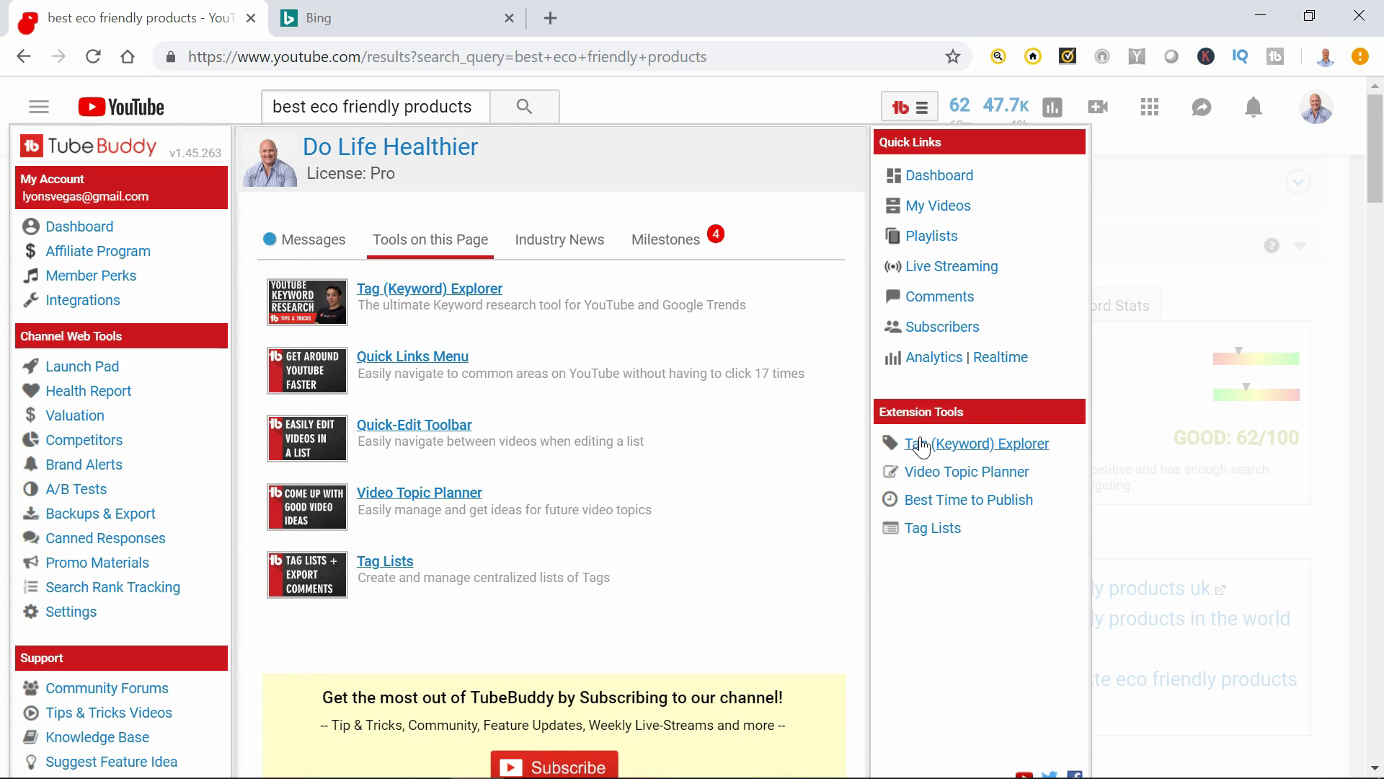
left_click(890, 442)
right_click(386, 189)
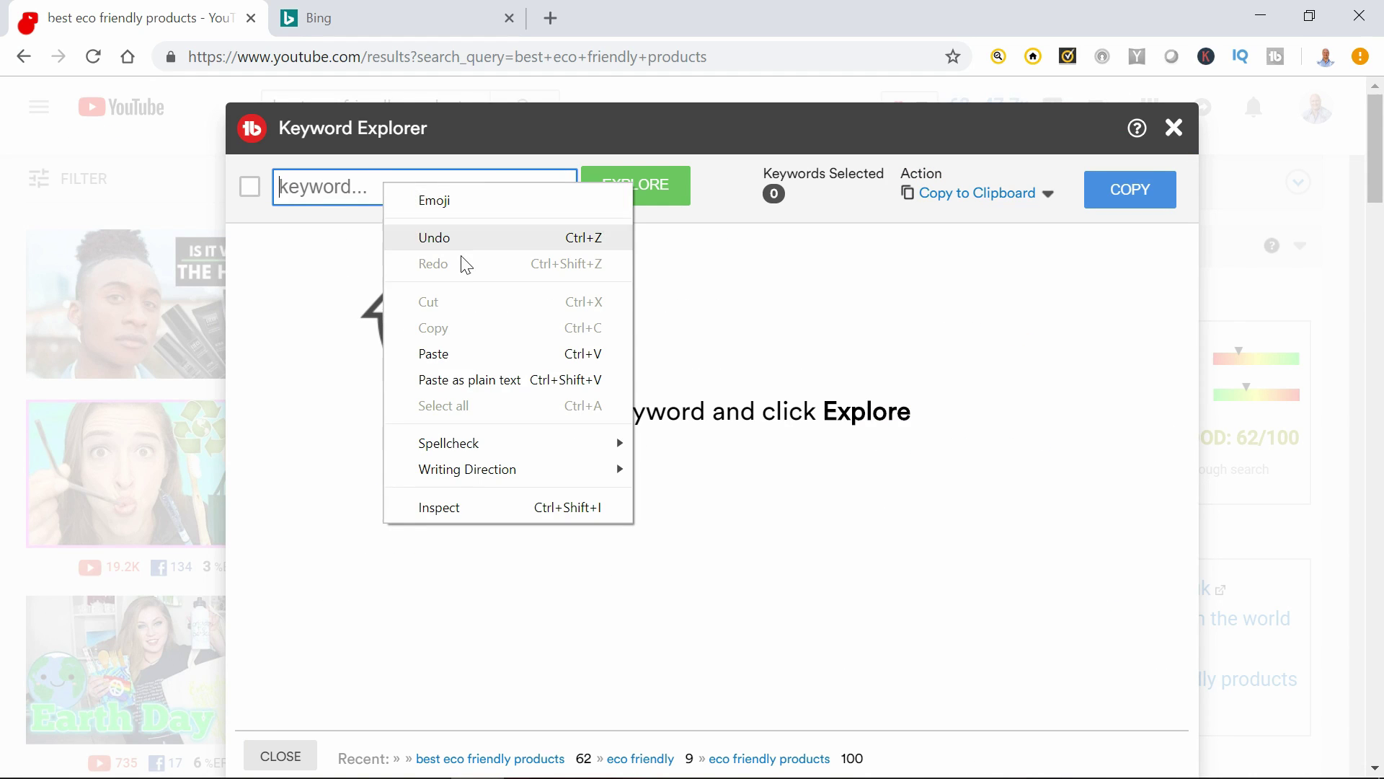
left_click(457, 352)
left_click(610, 193)
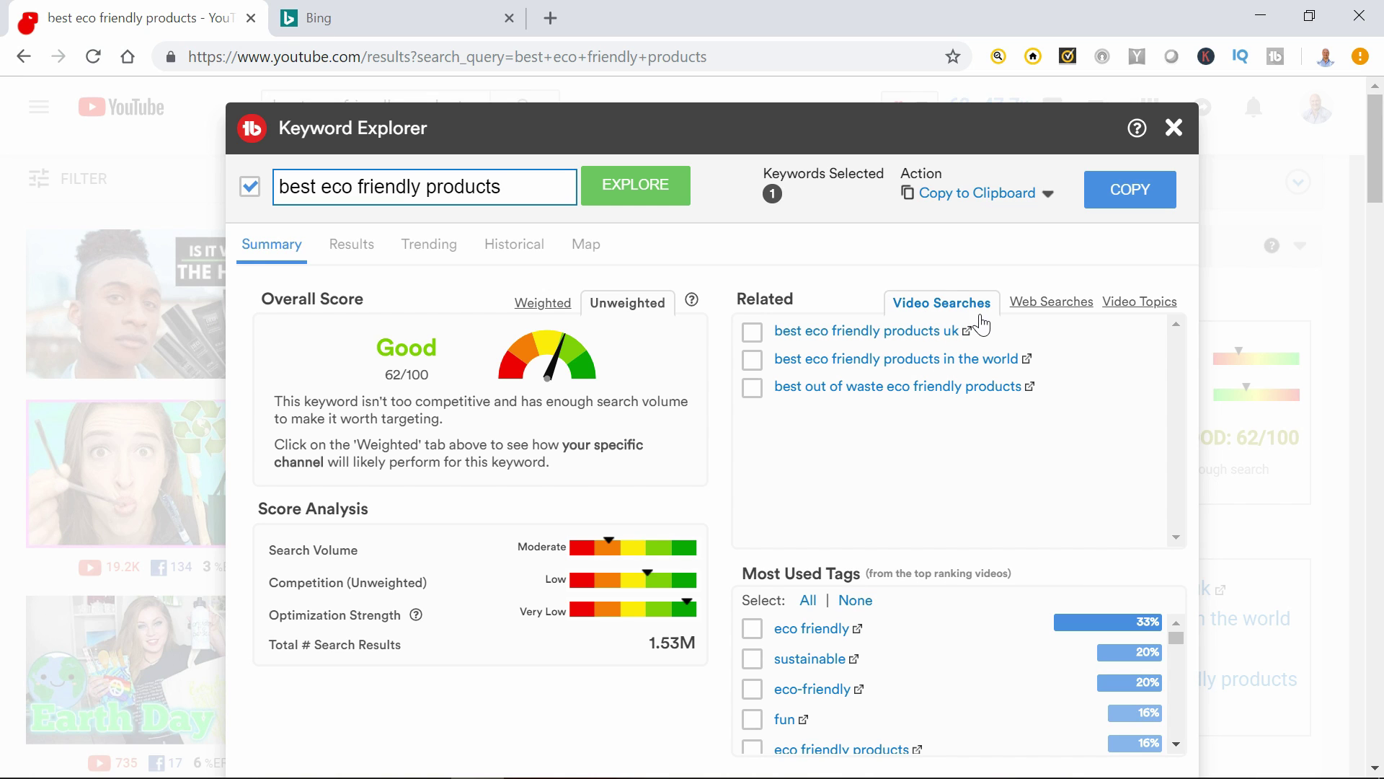
left_click(1035, 315)
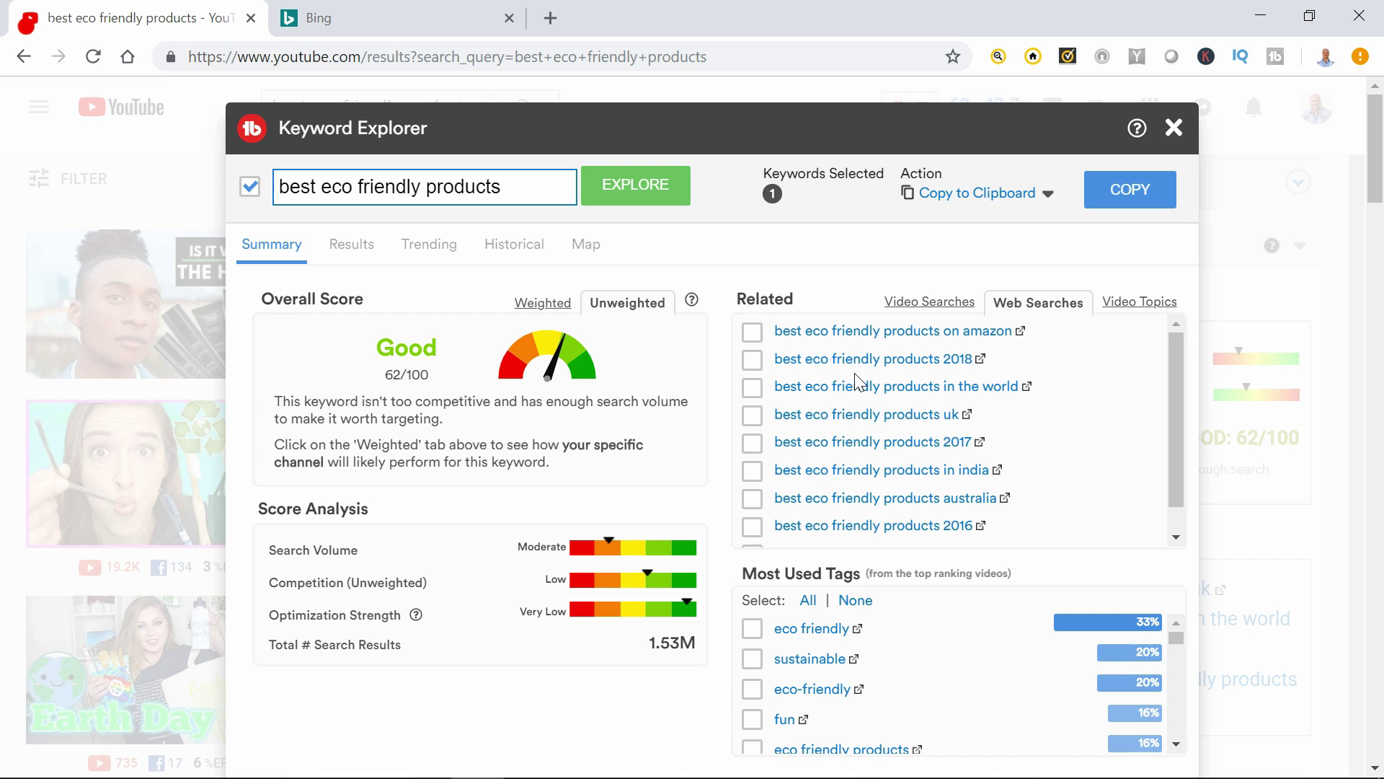
Look through the related web searches for "best eco friendly products" and show its related video topics
scroll(875, 385, "down", 1)
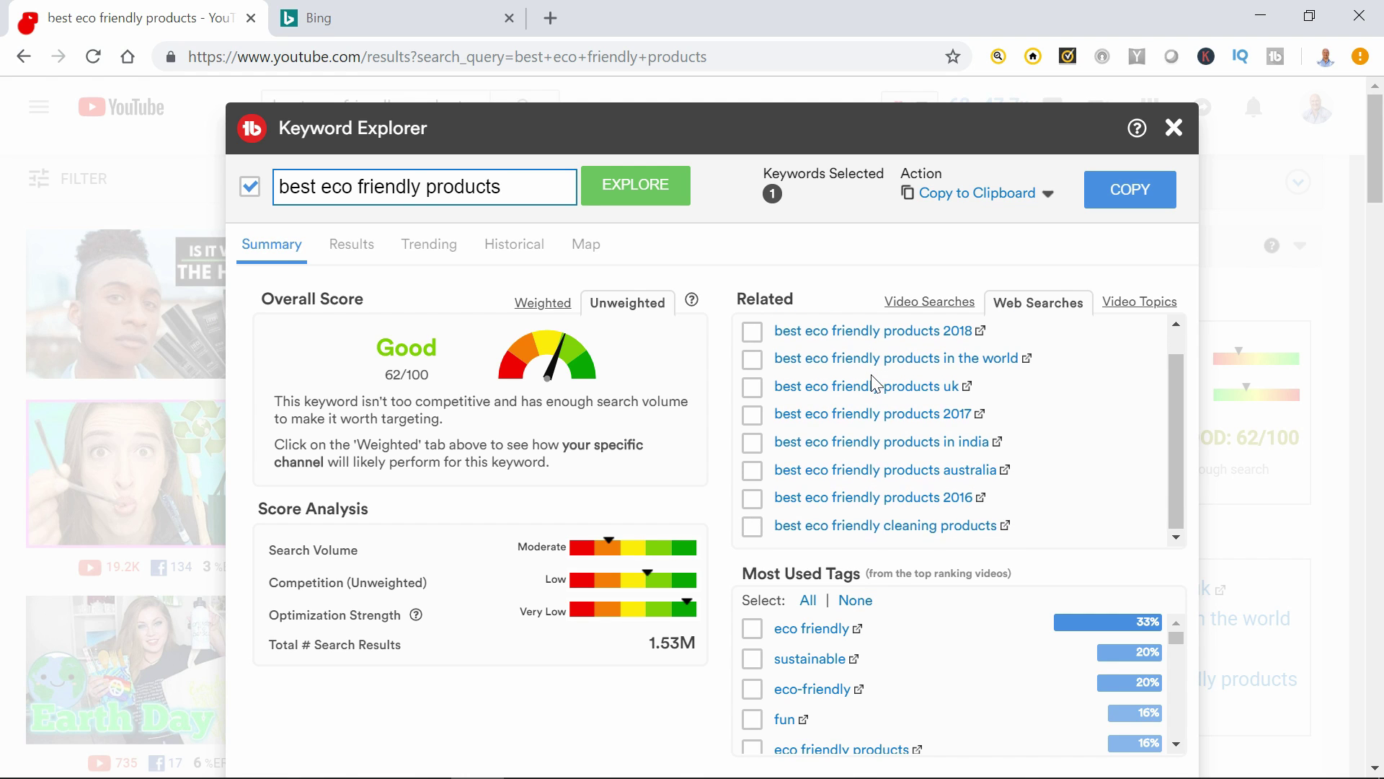
scroll(887, 404, "up", 1)
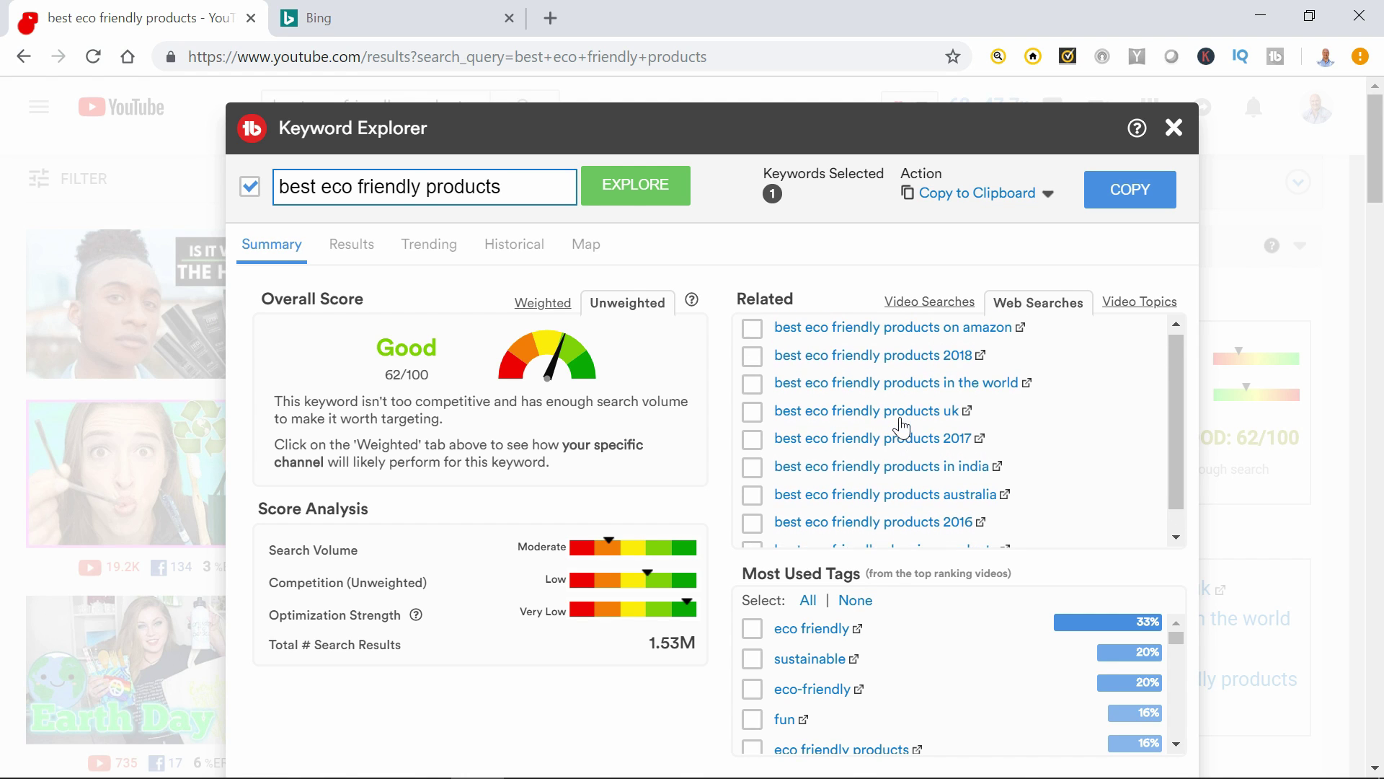
left_click(1126, 304)
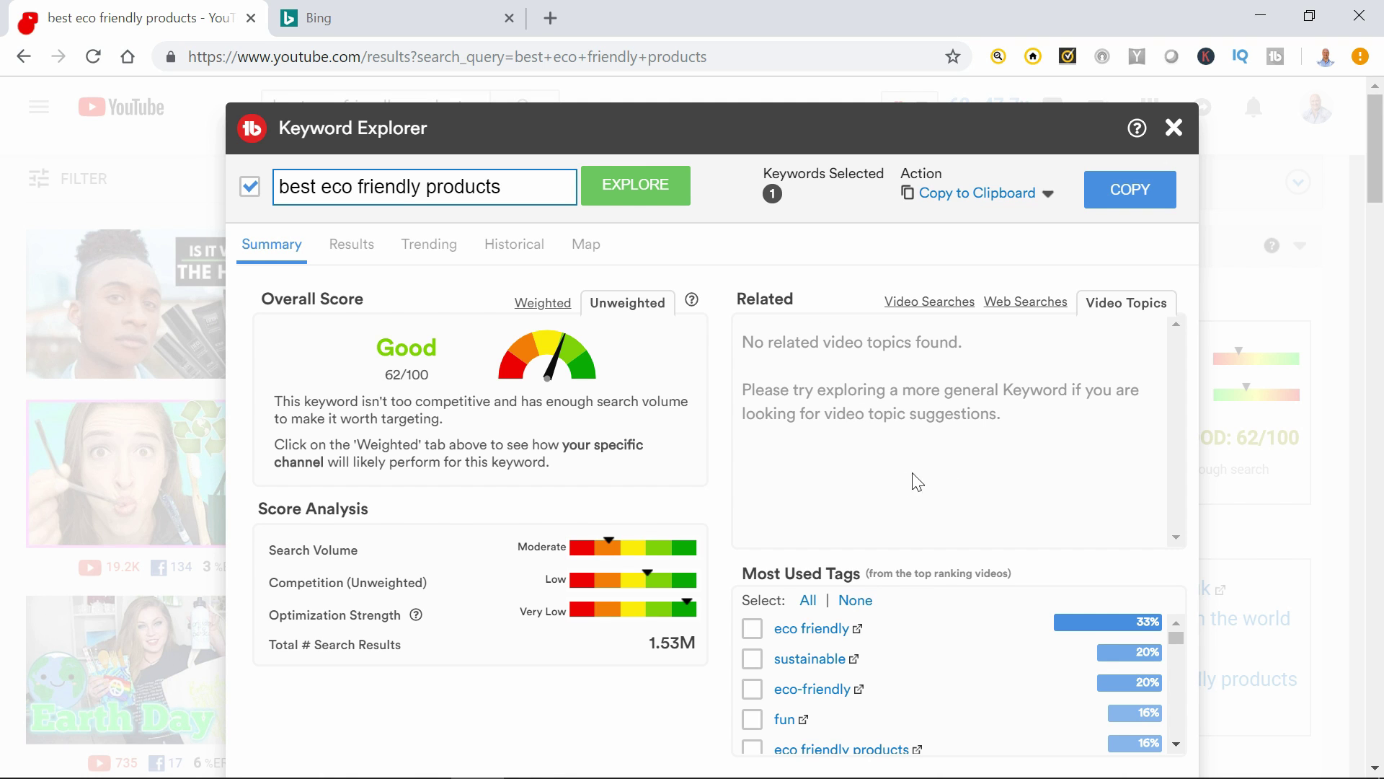
Examine the most used tags from the top ranking videos for "best eco friendly products" and close Keyword Explorer
scroll(917, 481, "down", 3)
scroll(881, 634, "down", 5)
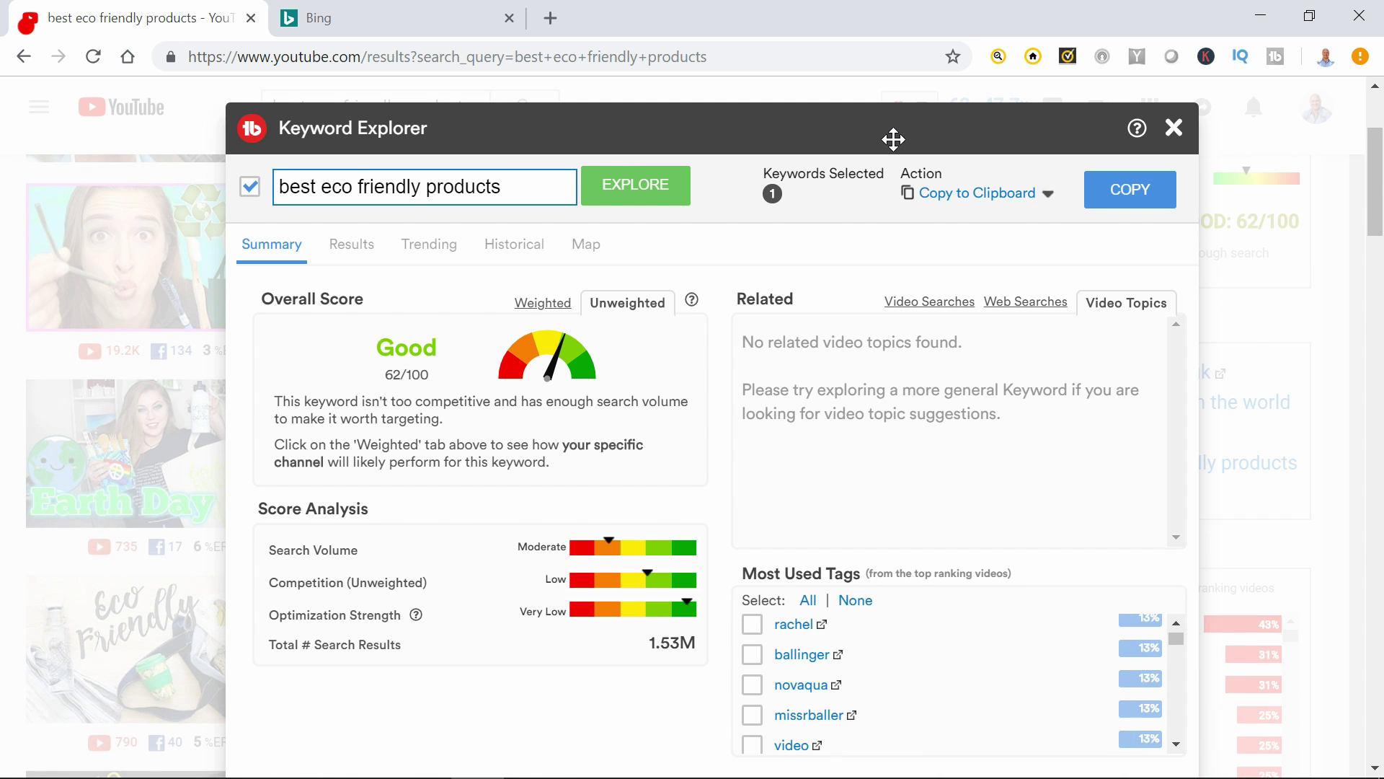
left_click_drag(893, 139, 884, 93)
scroll(905, 618, "down", 3)
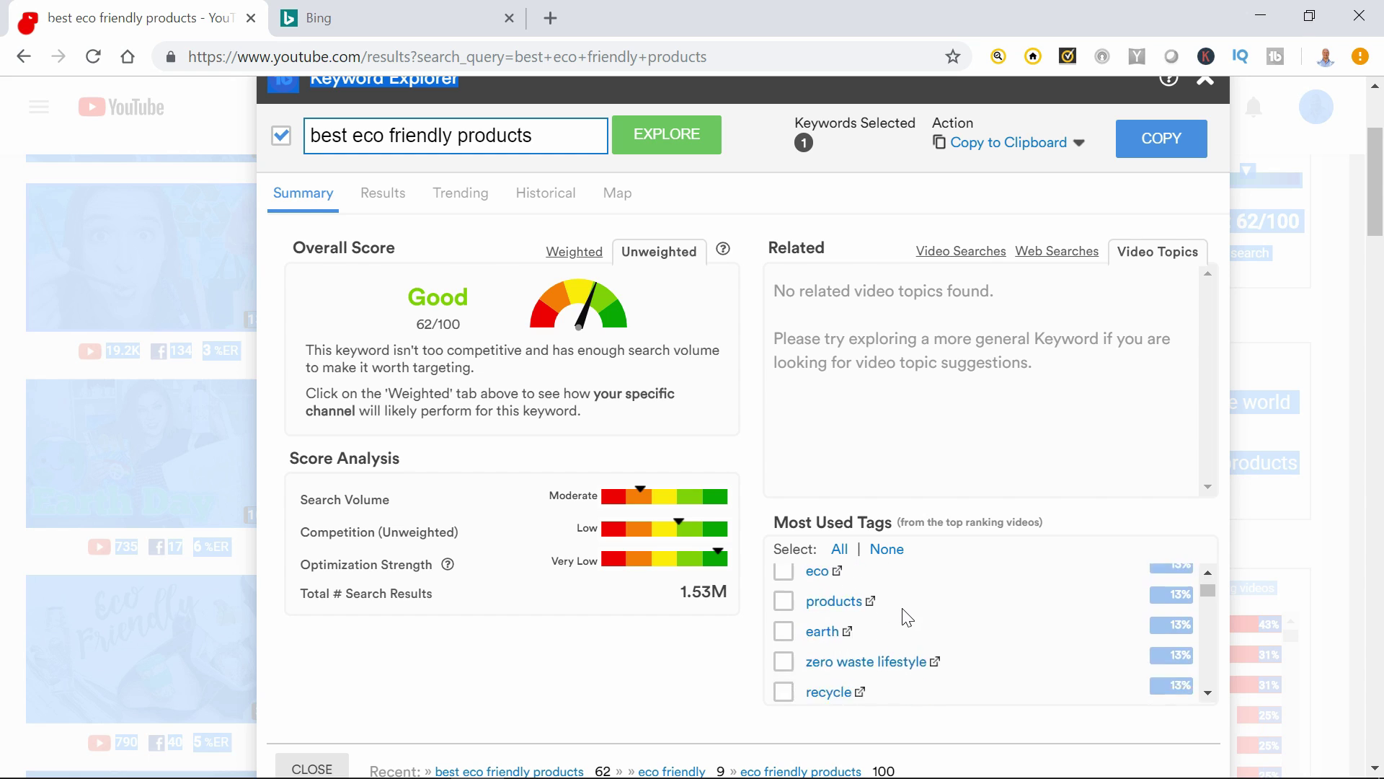
scroll(905, 616, "down", 10)
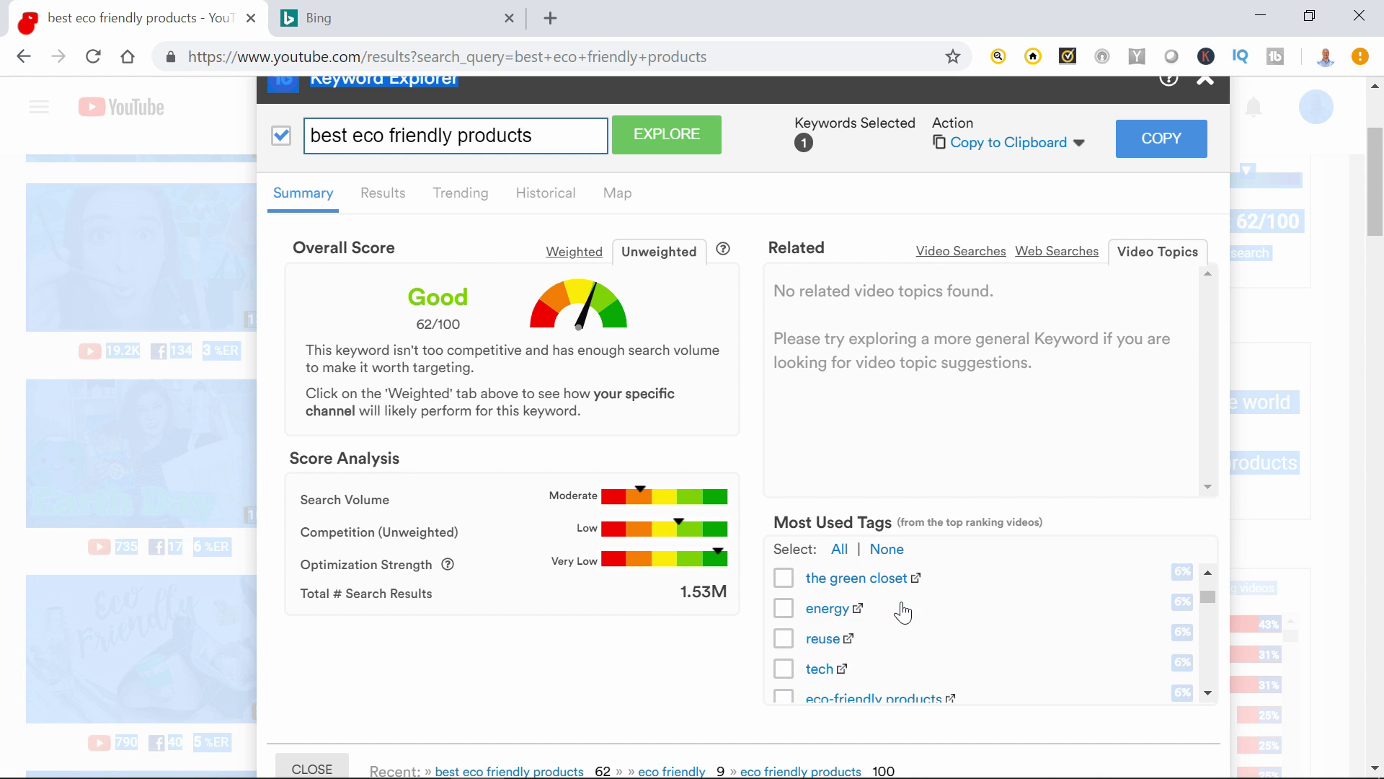
scroll(904, 612, "down", 10)
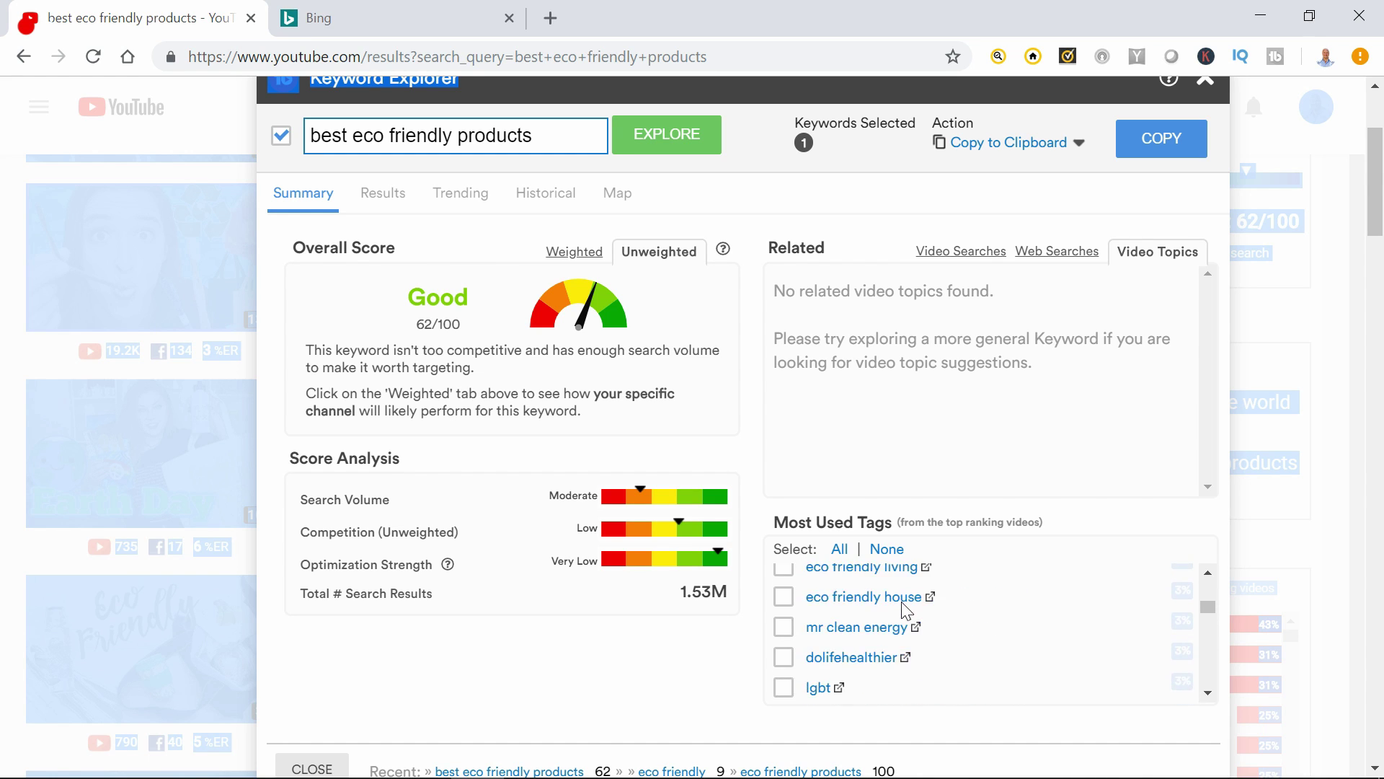
scroll(906, 612, "down", 10)
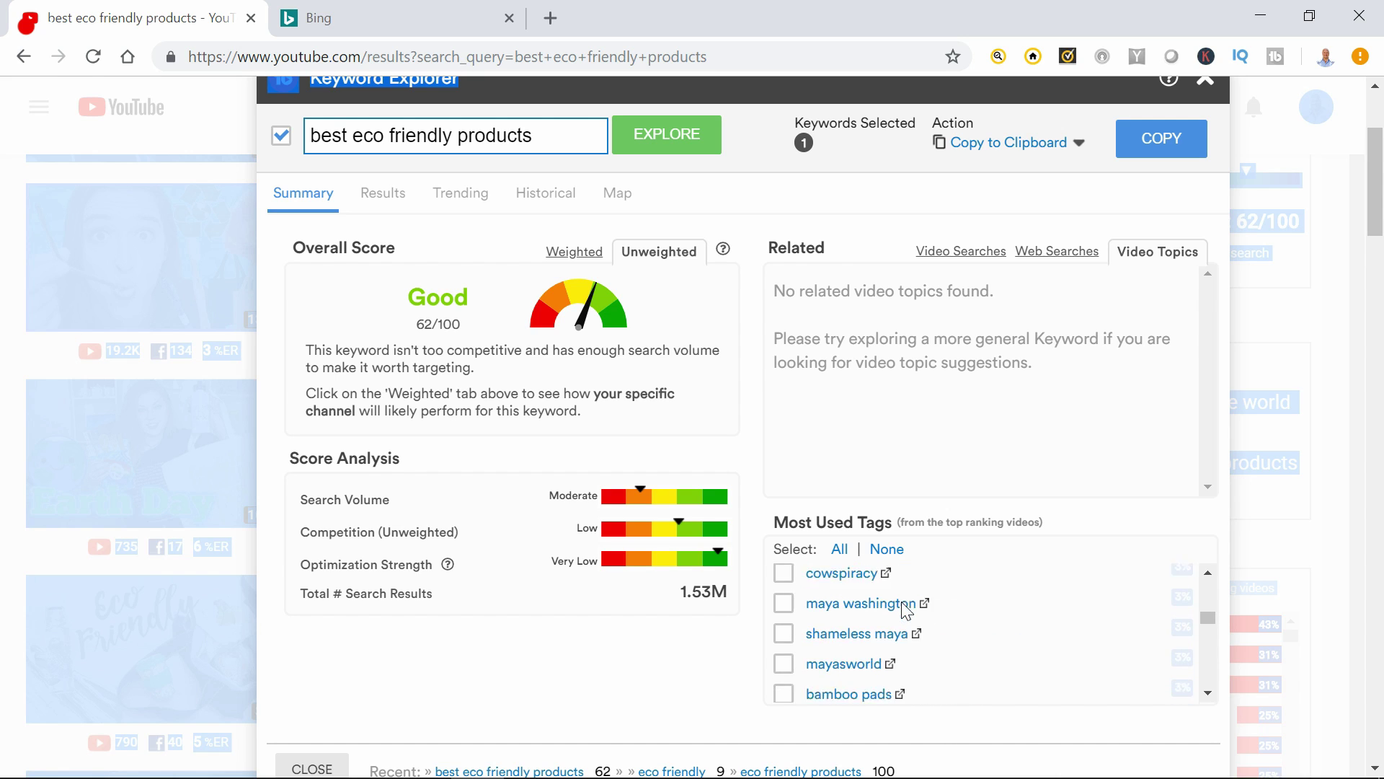
scroll(907, 612, "down", 5)
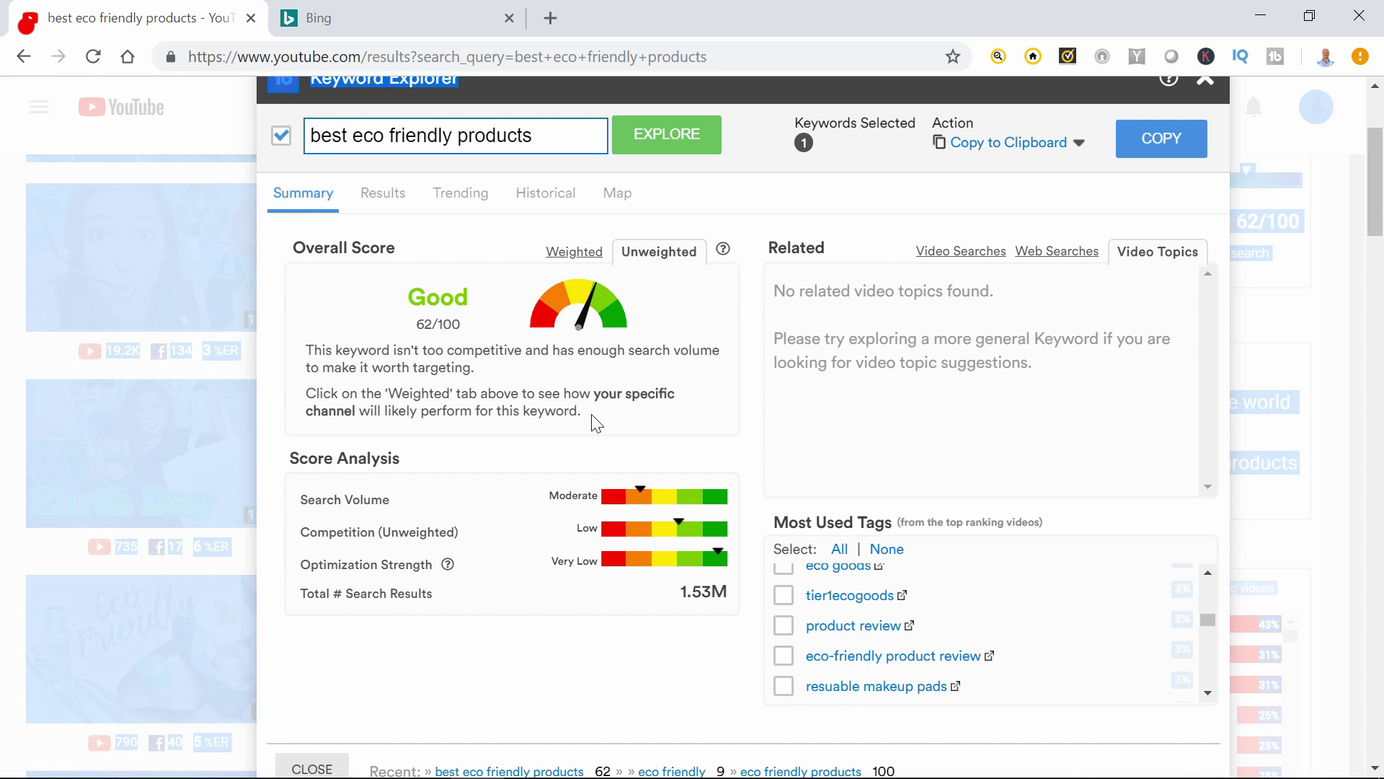
left_click(1207, 85)
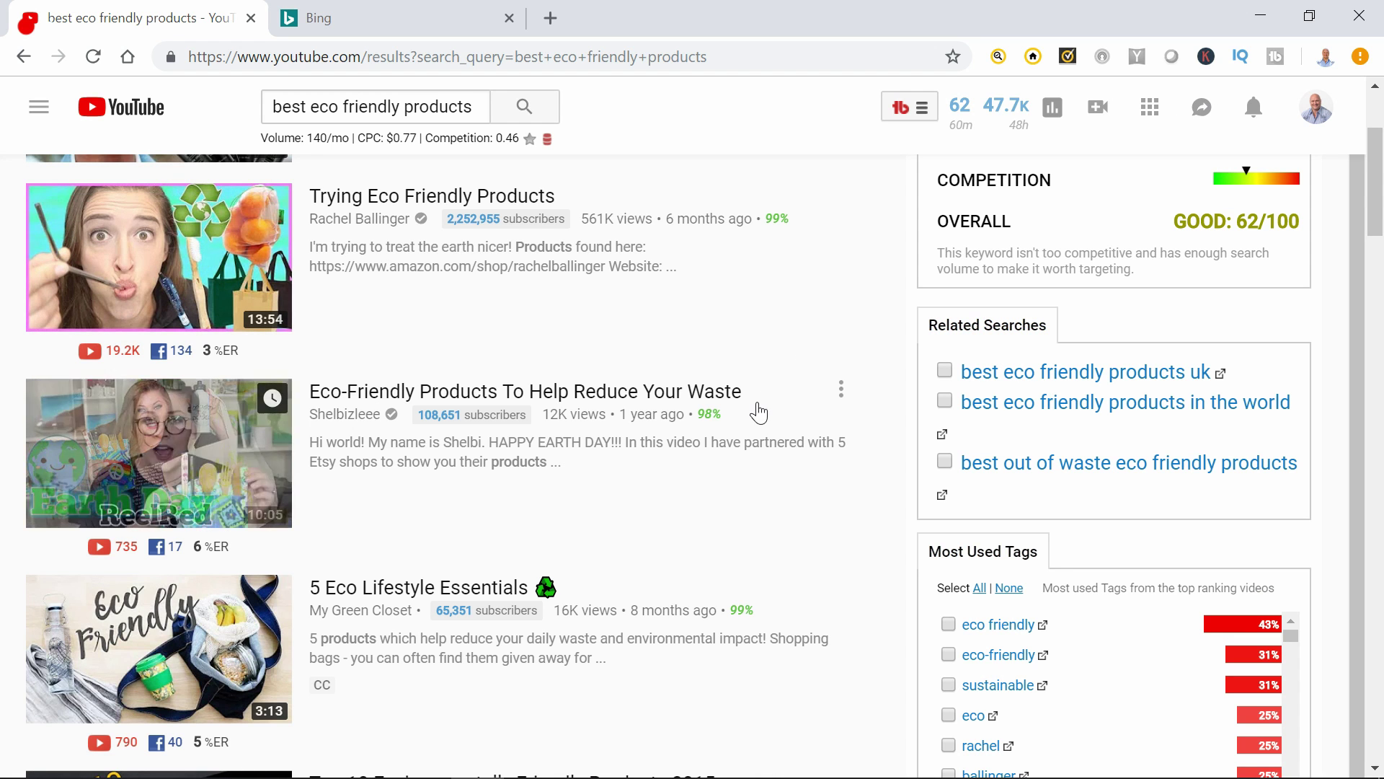